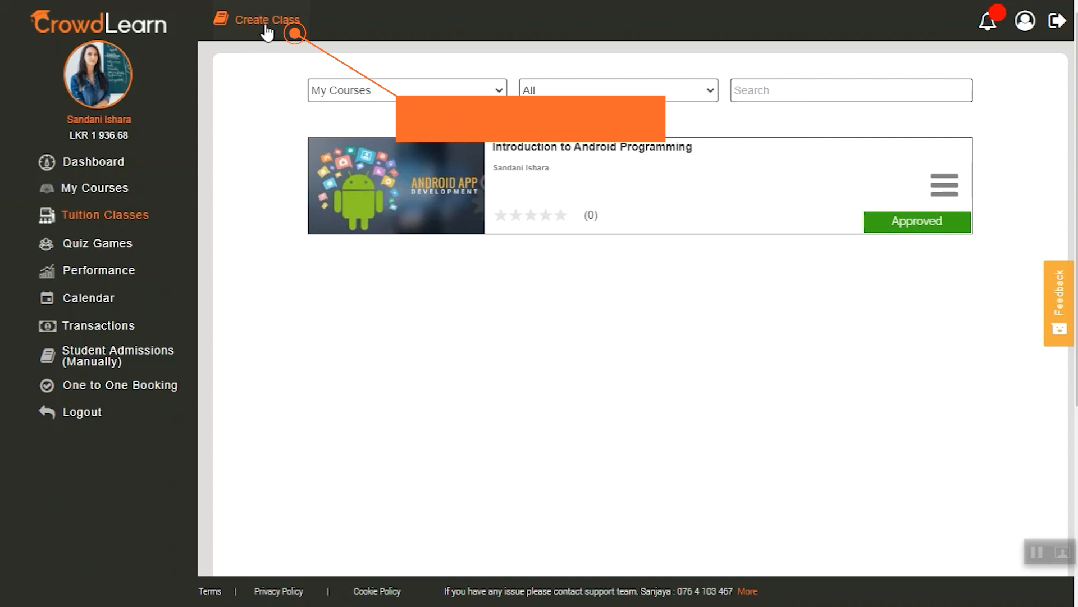
Start a new class titled "Human Computer Interaction" with category IT & Software and sub category All IT & Software.
left_click(272, 25)
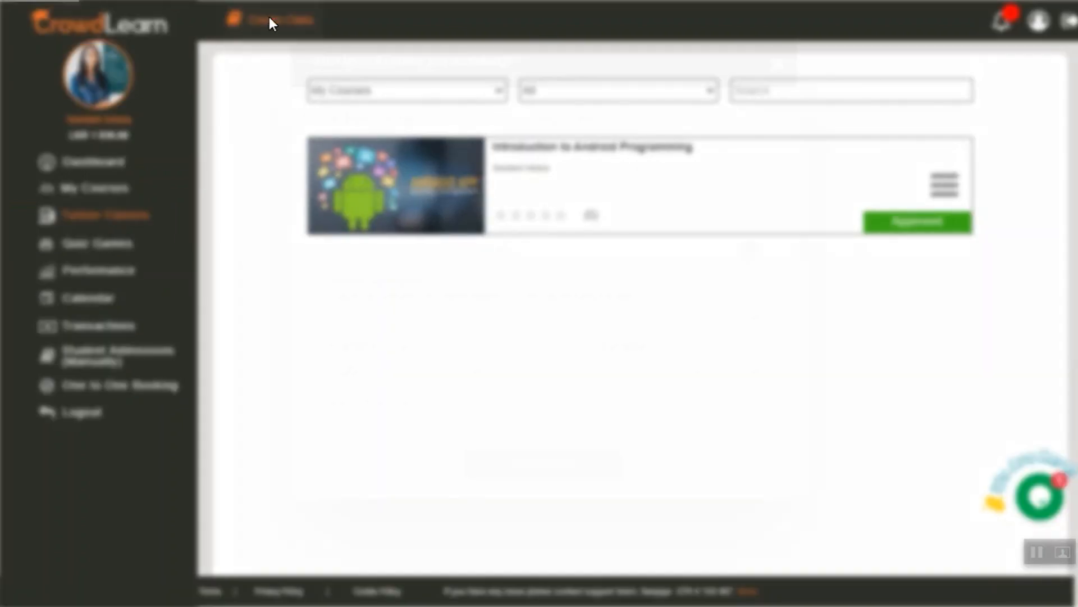
left_click(427, 251)
type("Human Computer Interac")
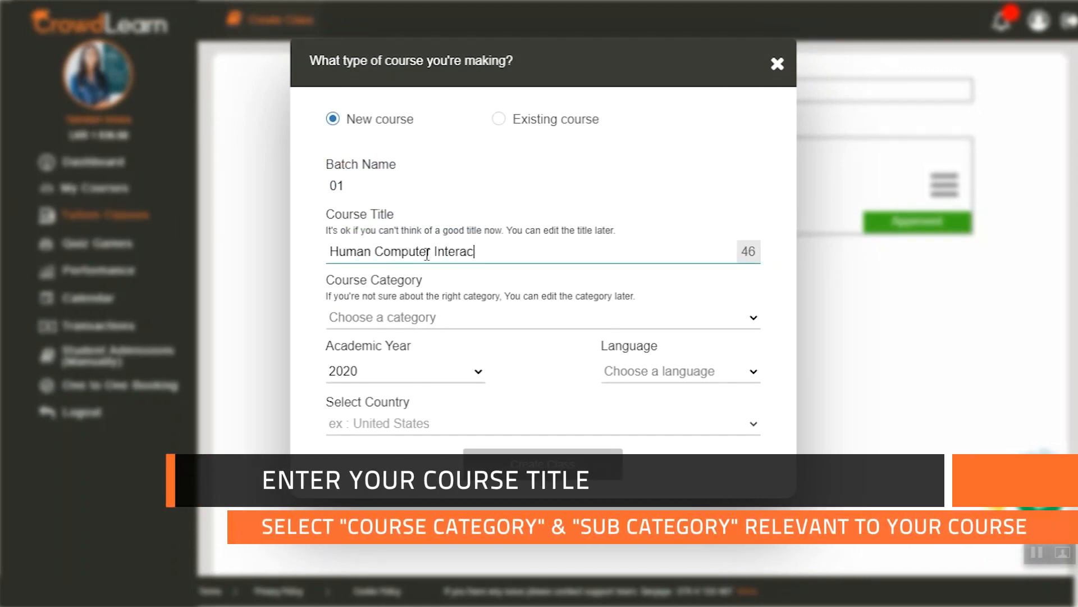
left_click(369, 322)
left_click(389, 24)
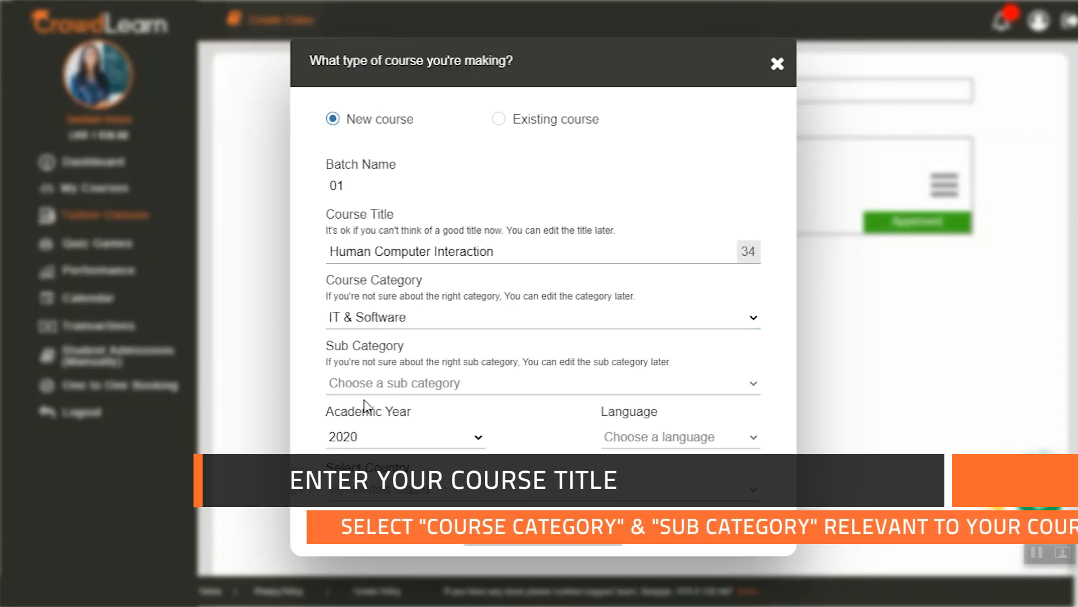
left_click(367, 385)
left_click(367, 403)
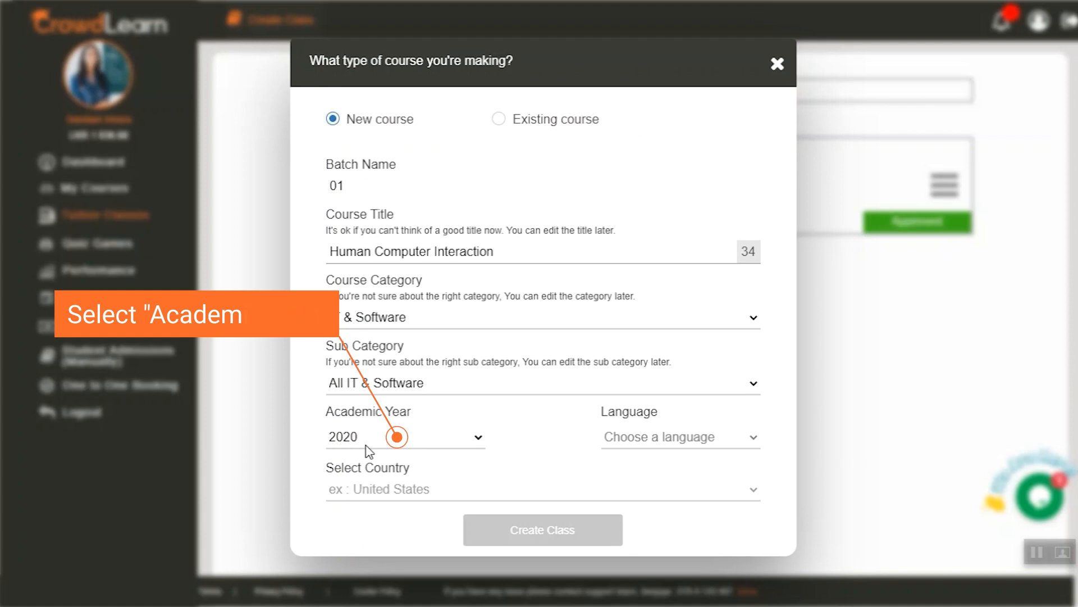
Set the class language to English and the country to Sri Lanka, and create the class.
left_click(607, 437)
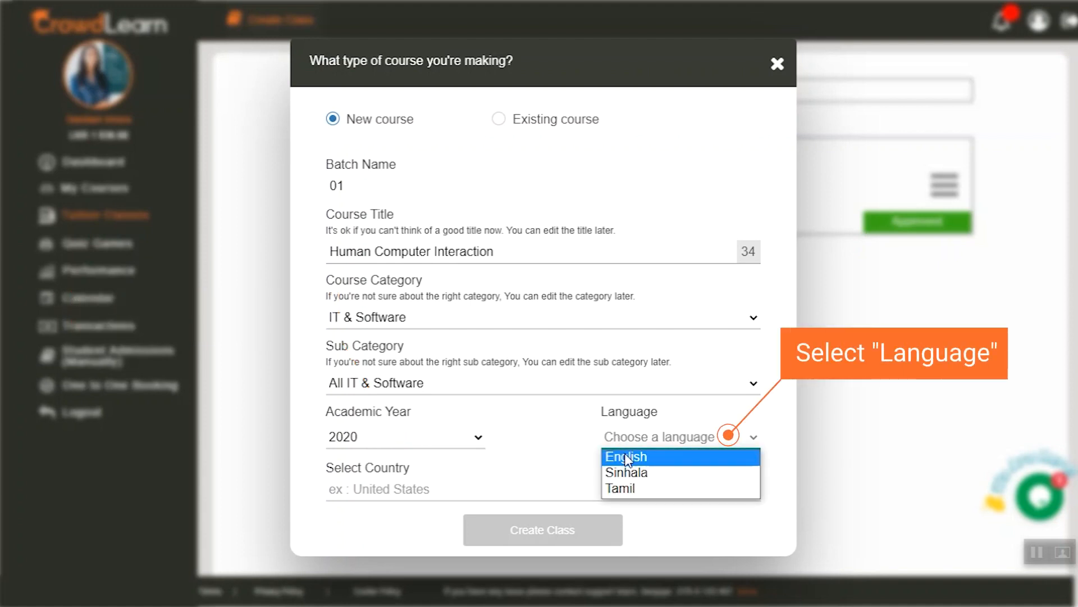
left_click(627, 457)
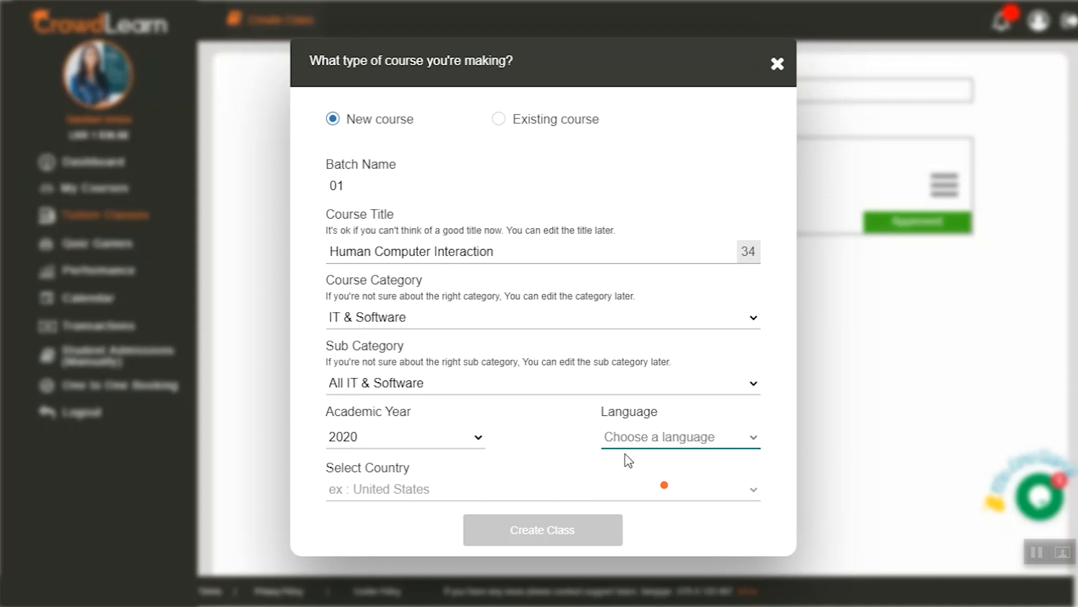
left_click(406, 494)
type("sri")
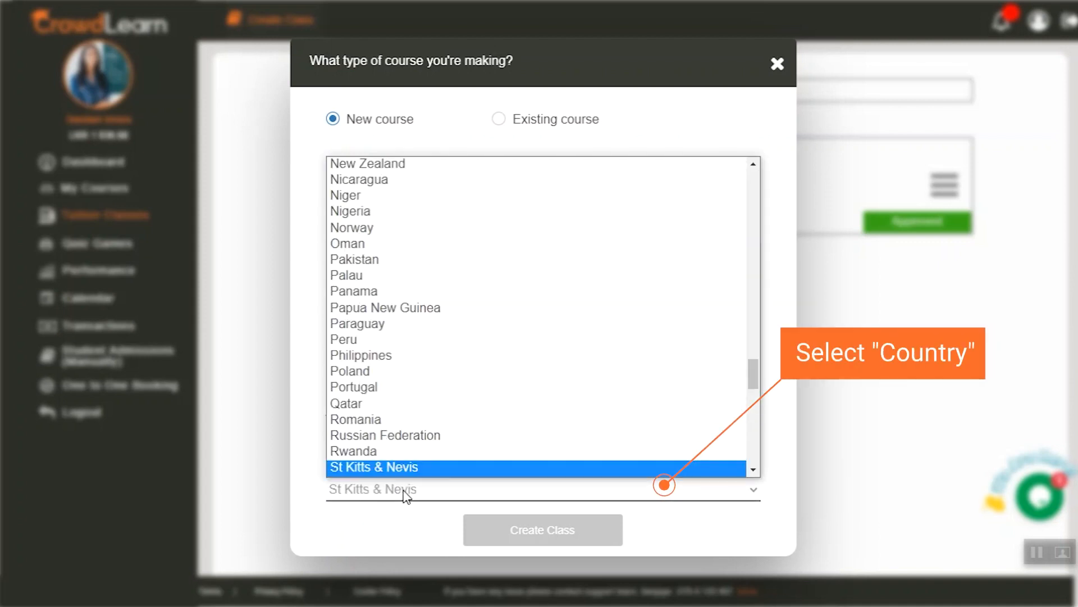
left_click(396, 468)
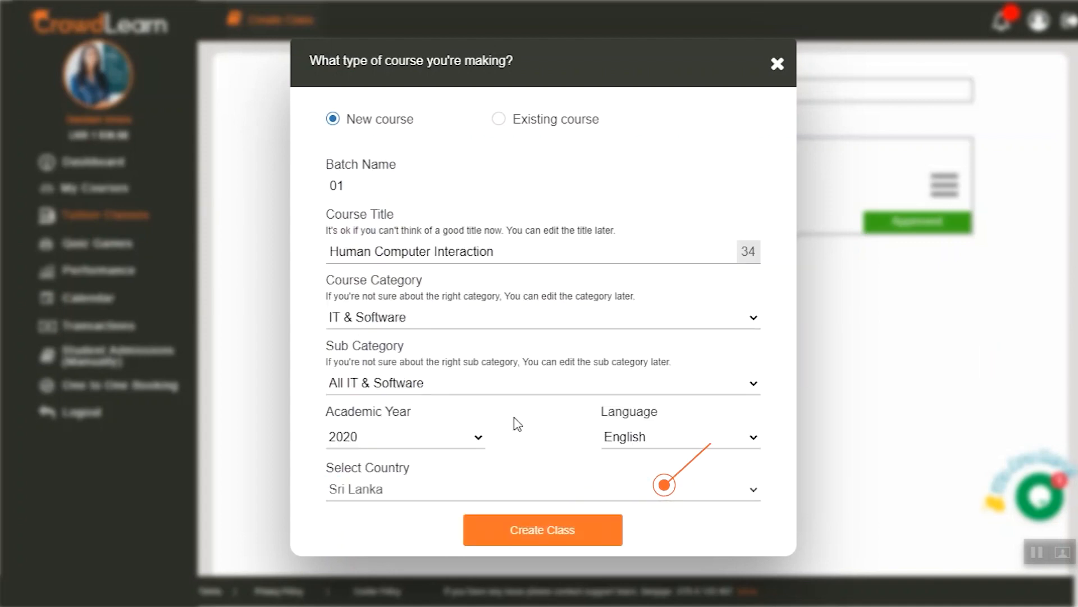
left_click(542, 531)
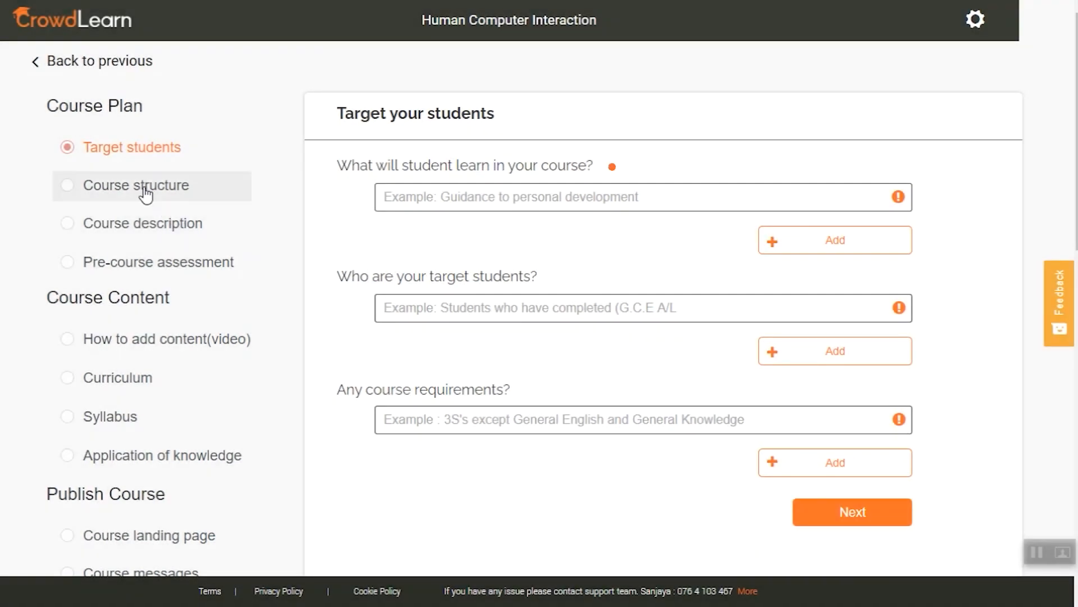
Add learning outcomes "An introduction to all aspects of Human-Computer Interaction" and "How to carry out the design process involved in interaction design, navigation design...".
type("An intriduction")
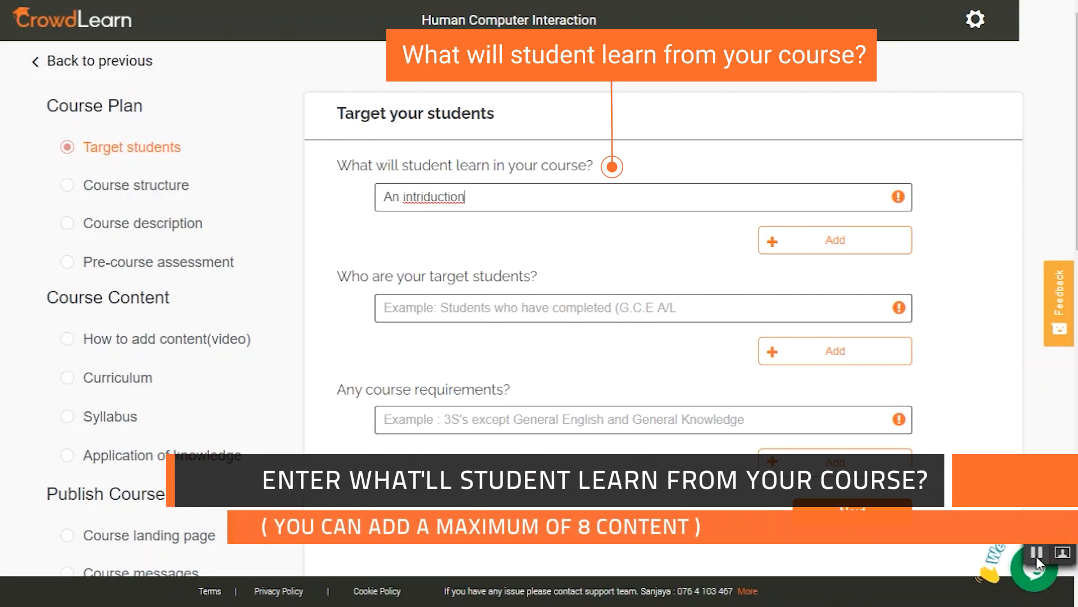
type(" to all aspects of Human-Computer Interaction")
left_click(832, 240)
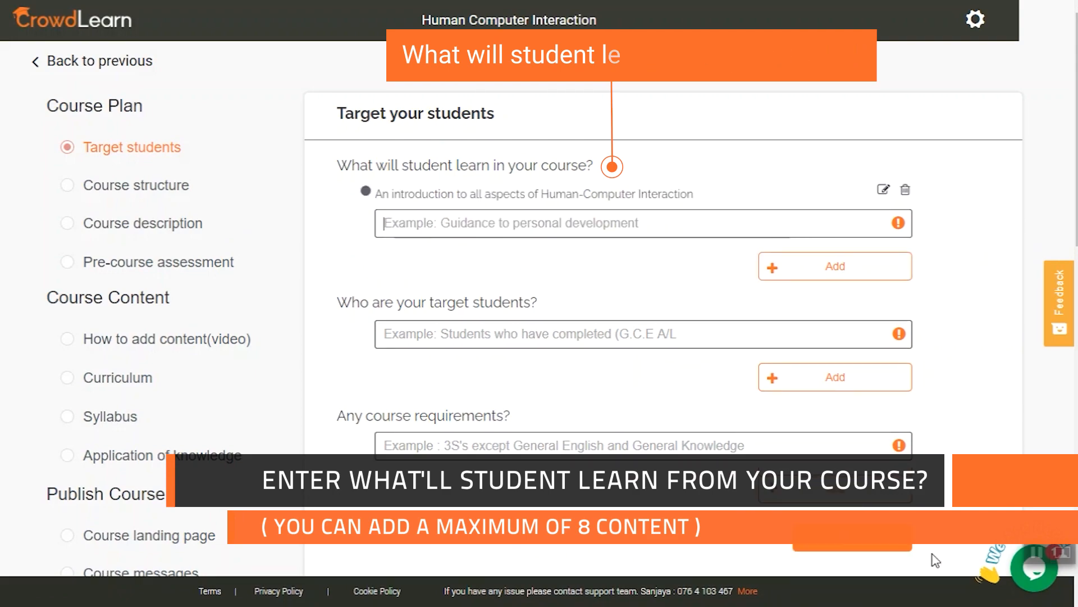
type("How to carry out the design process involved in interaction design, navigation design, and scr")
left_click(831, 273)
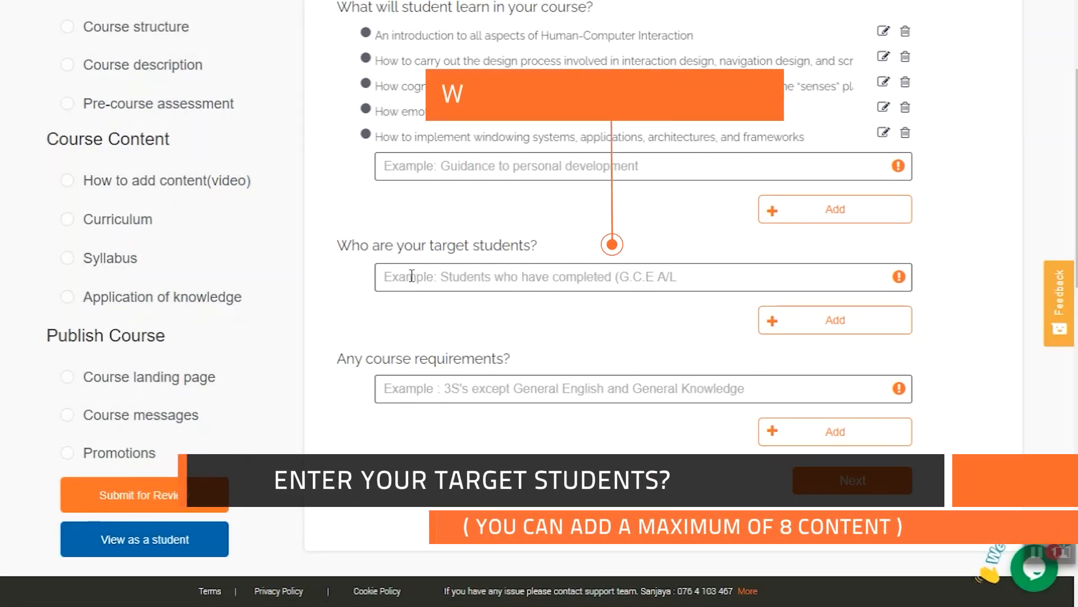
Add "Software engineering background children" as the target students of the course.
left_click(412, 275)
type("Software engi")
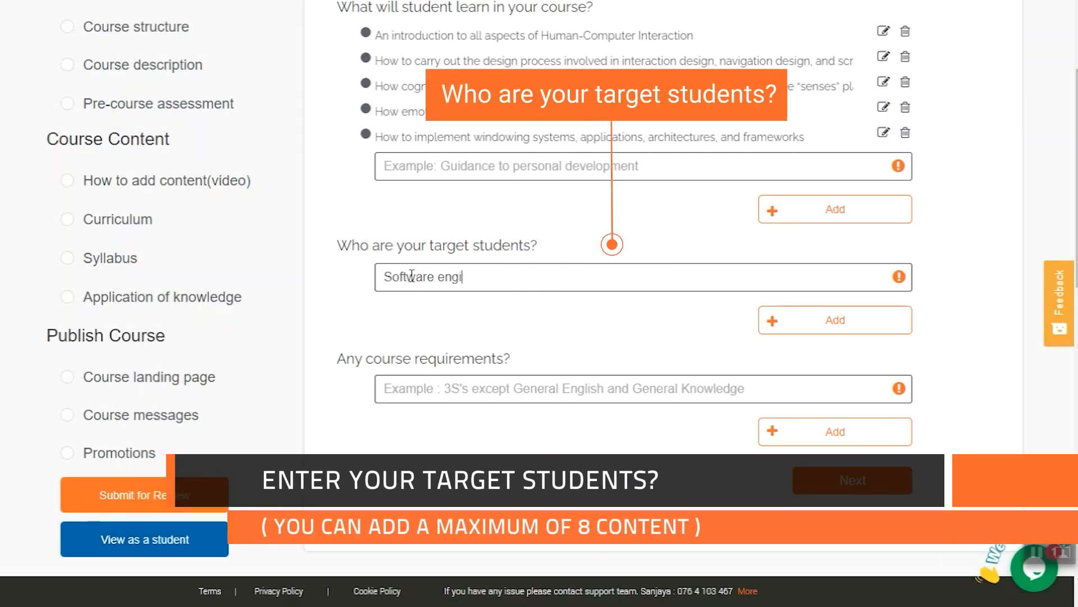
type("neering backgroun")
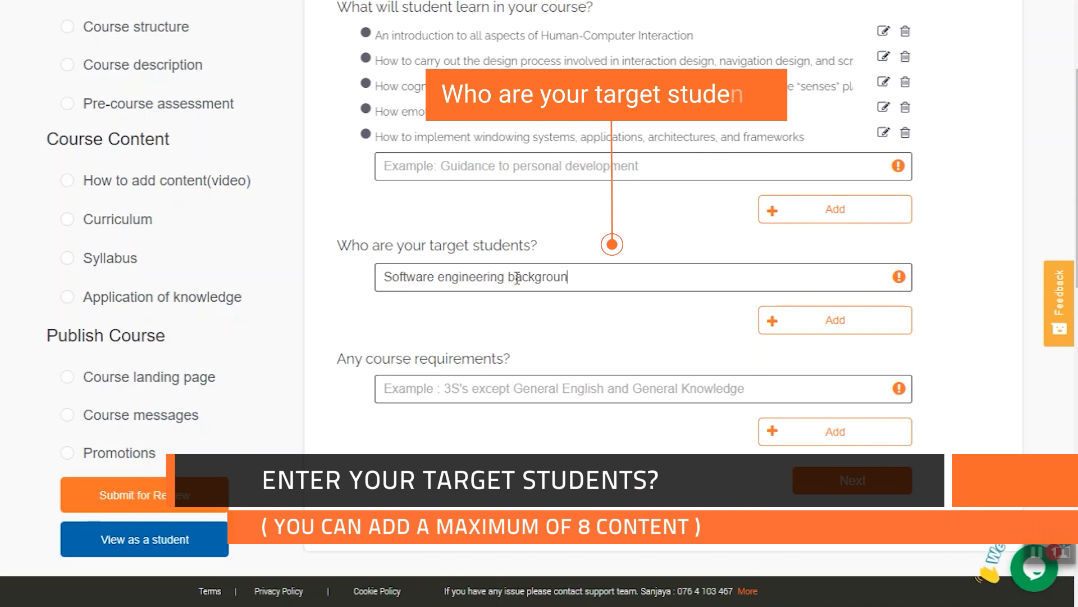
type("d children")
left_click(809, 325)
Add the course requirement starting "You must have some background in software development", and advance past the course structure to the course description.
scroll(468, 337, "down", 2)
left_click(469, 336)
key("ctrl+v")
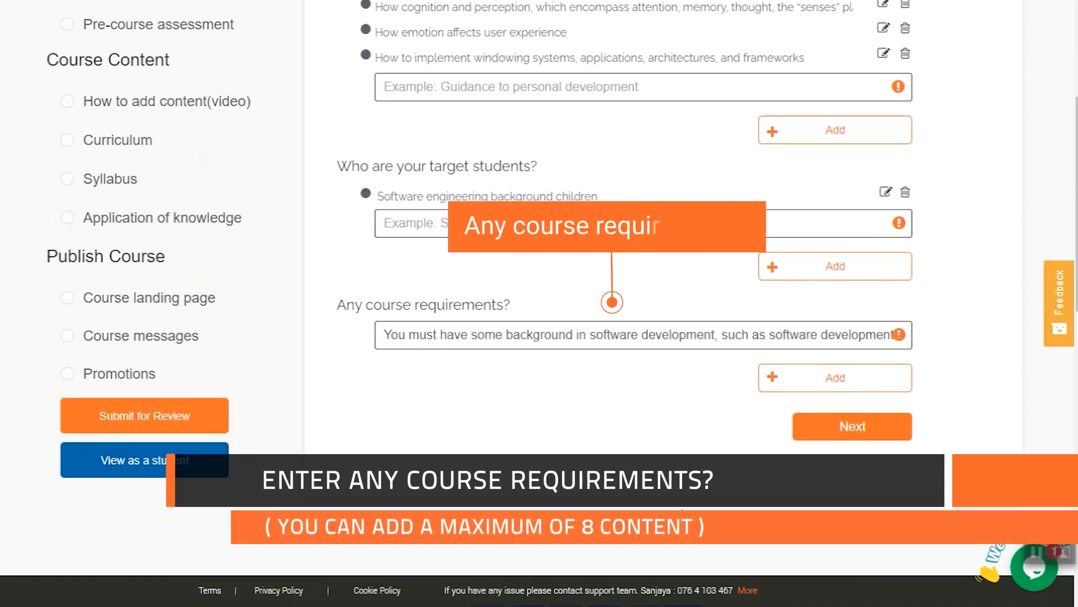
left_click(822, 381)
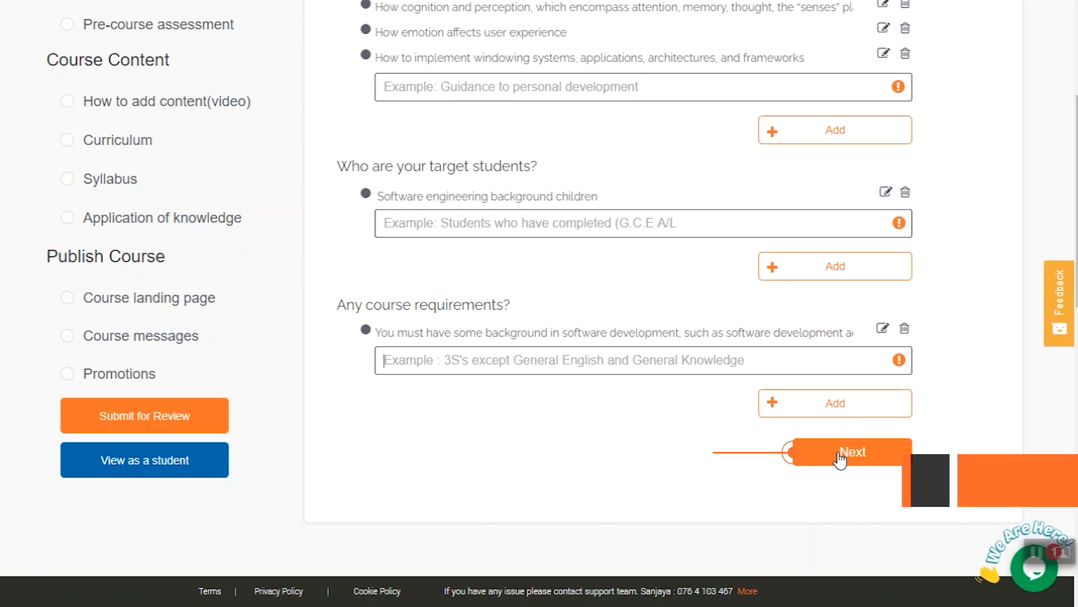
left_click(841, 453)
scroll(619, 178, "down", 10)
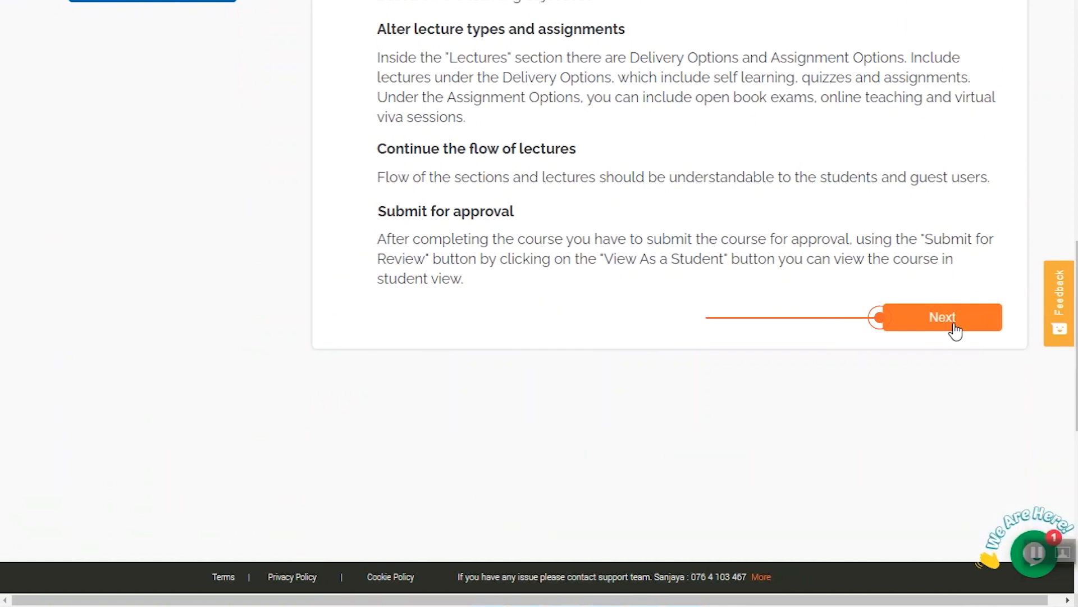
left_click(955, 331)
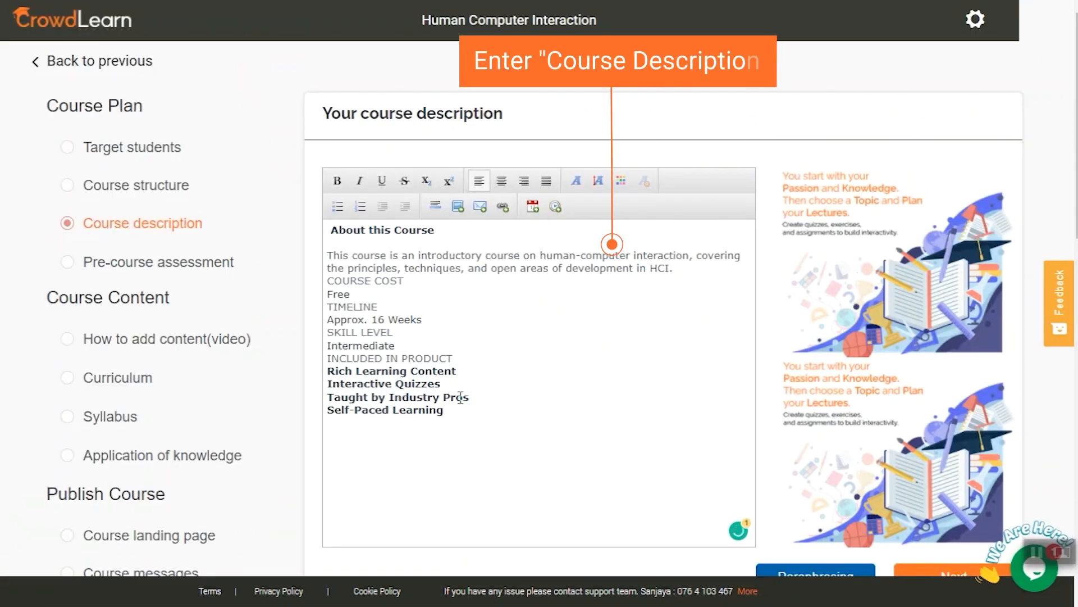
Insert an empty line below INCLUDED IN PRODUCT in the course description, and decline creating a pre-course assessment.
scroll(460, 398, "down", 1)
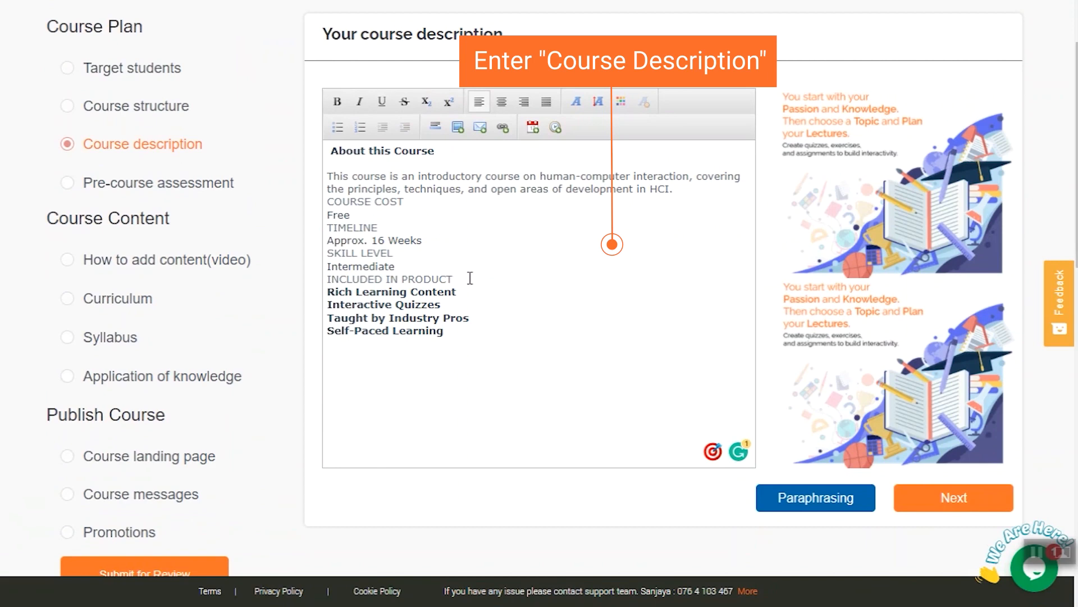
left_click(470, 278)
key("Return")
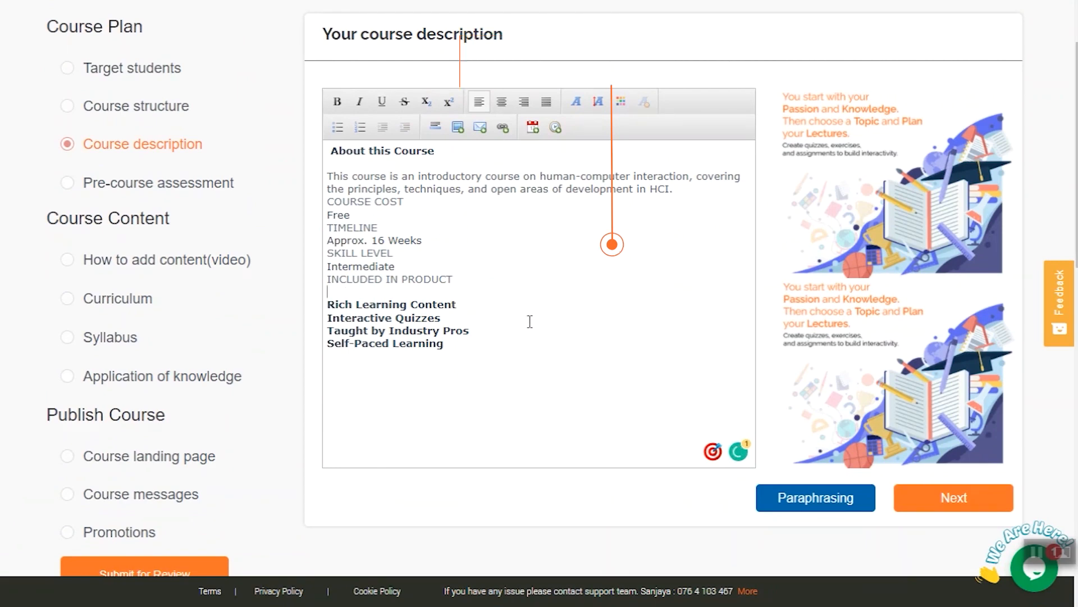
scroll(618, 254, "down", 3)
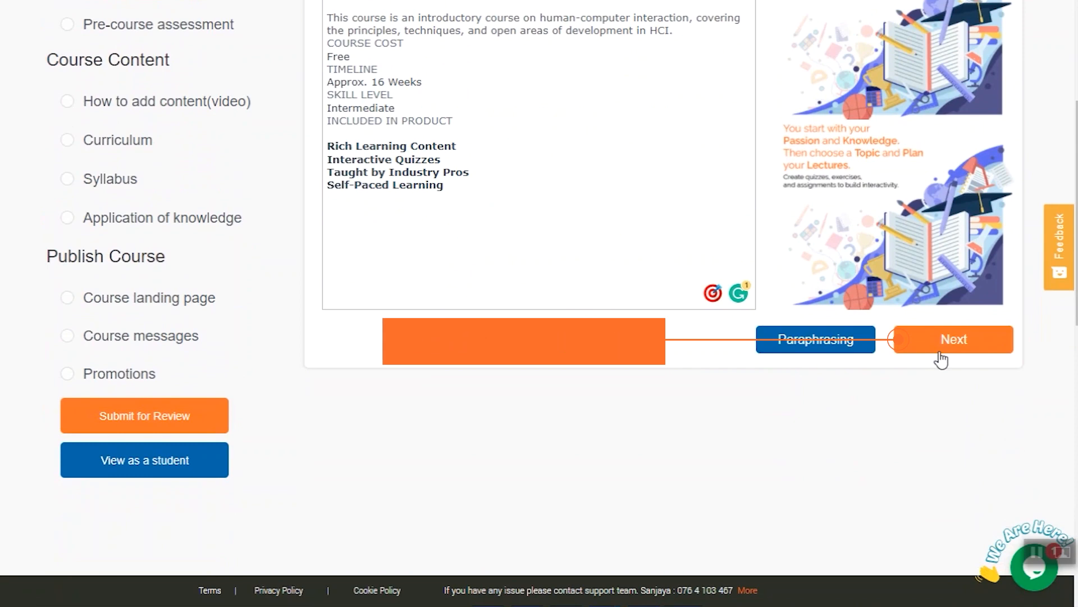
left_click(942, 350)
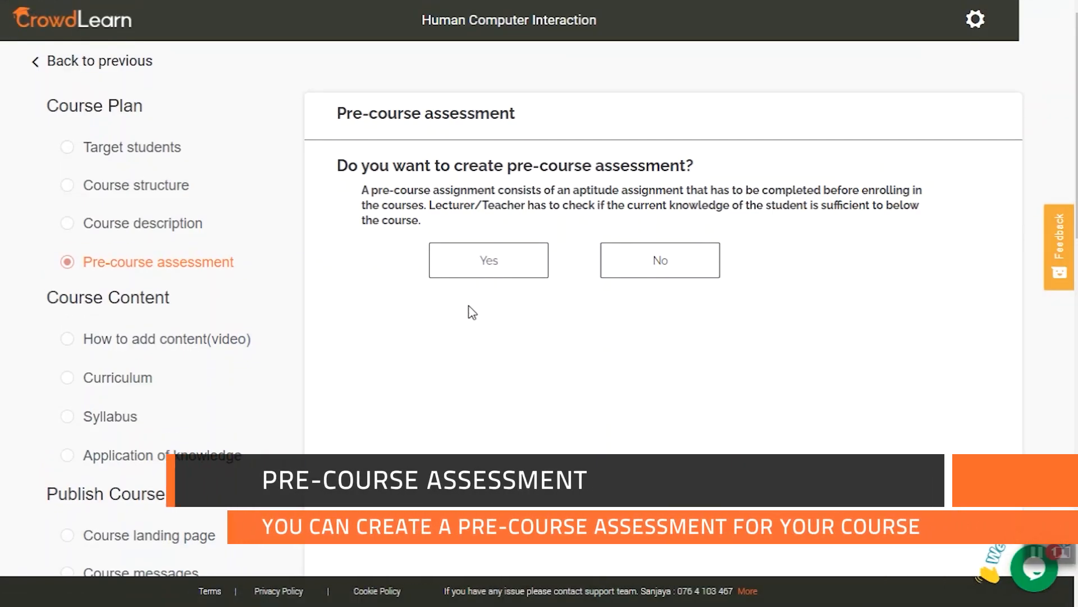
left_click(641, 271)
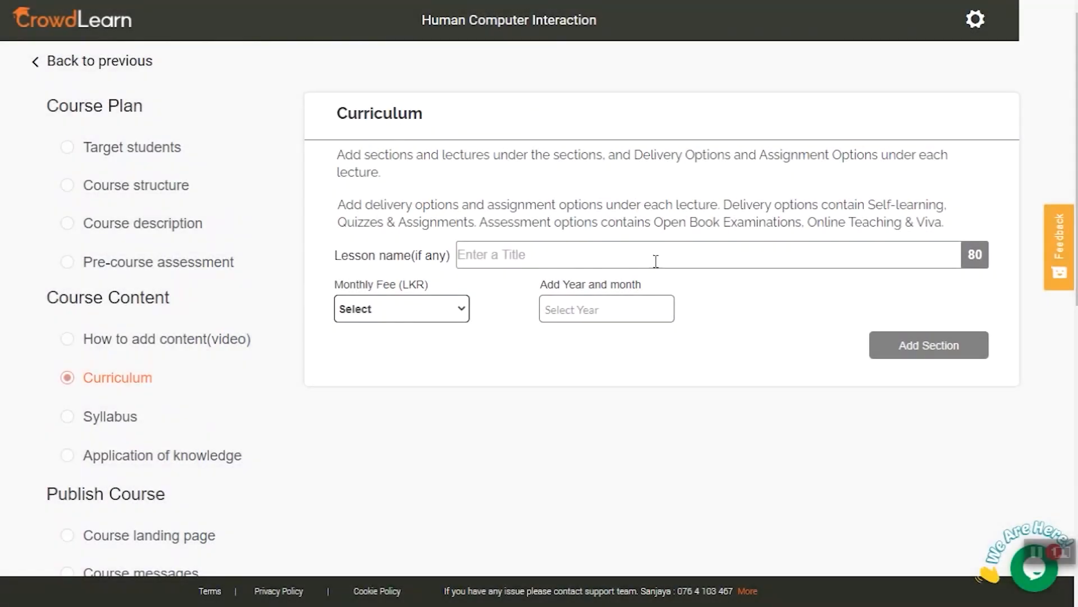
Add a curriculum section named "Introduction" with the monthly fee Free (tier 1) for February 2021.
left_click(653, 255)
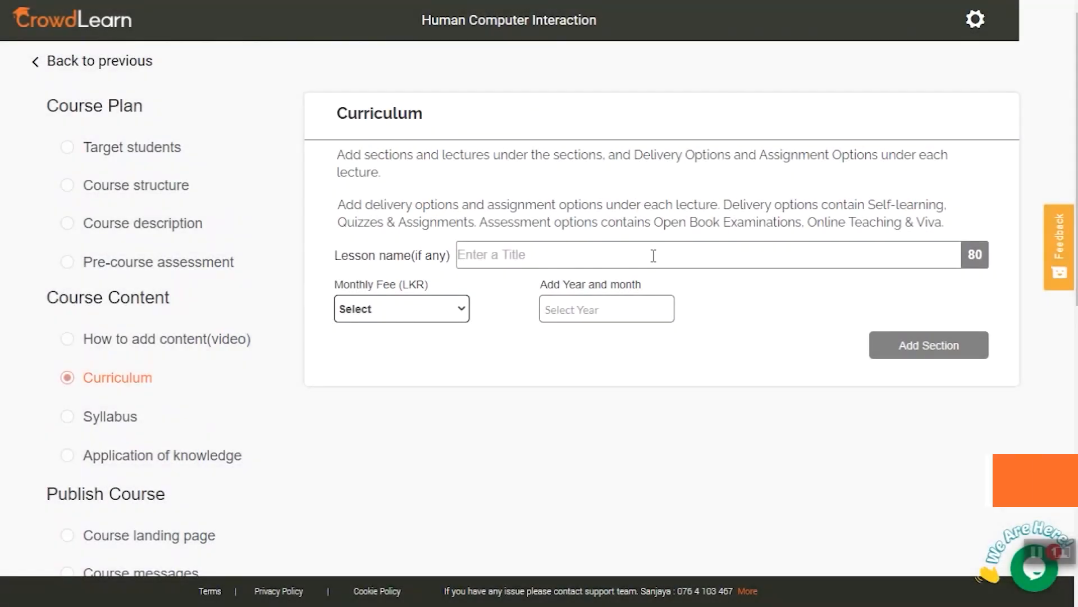
type("Introduction")
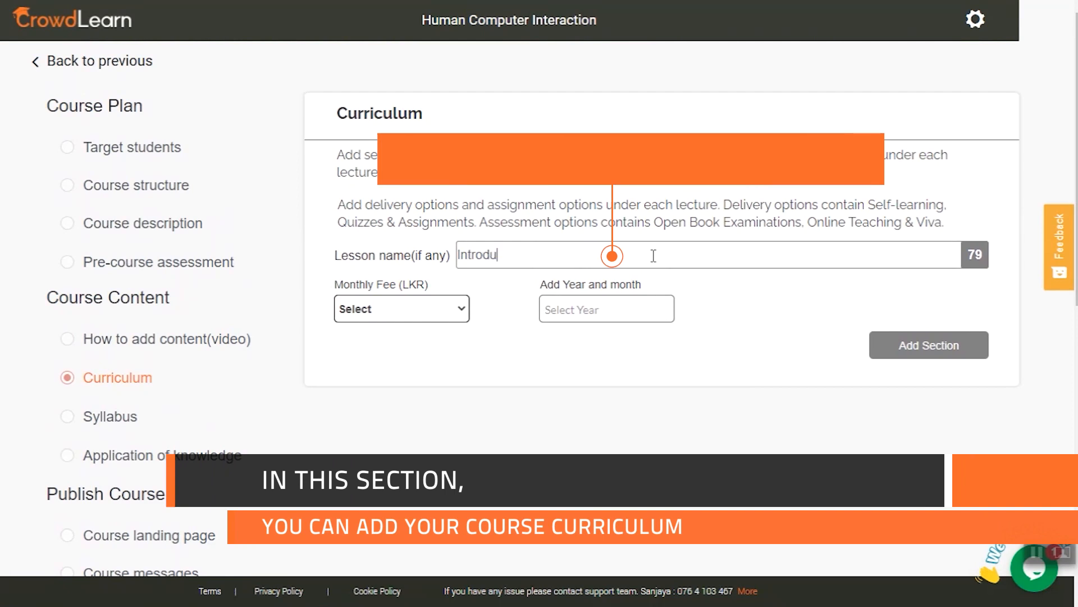
left_click(453, 314)
left_click(430, 330)
left_click(577, 318)
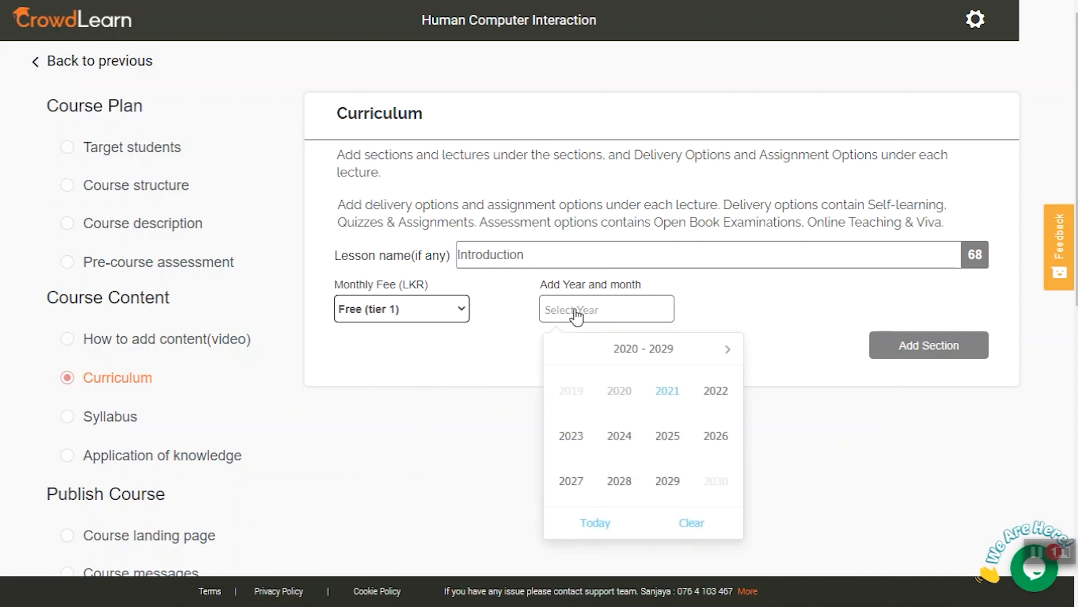
left_click(671, 392)
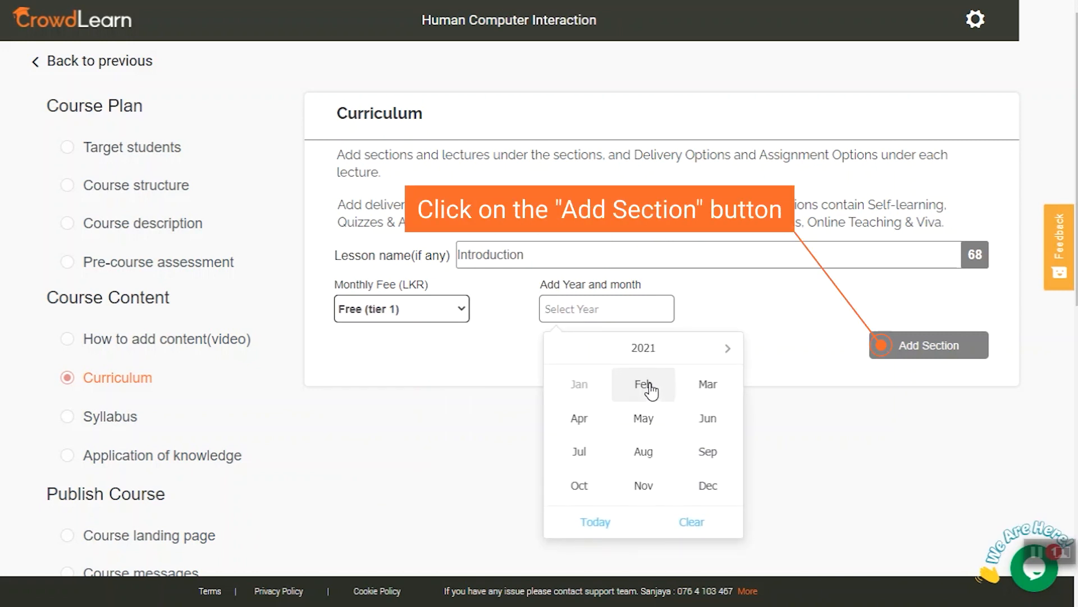
left_click(651, 388)
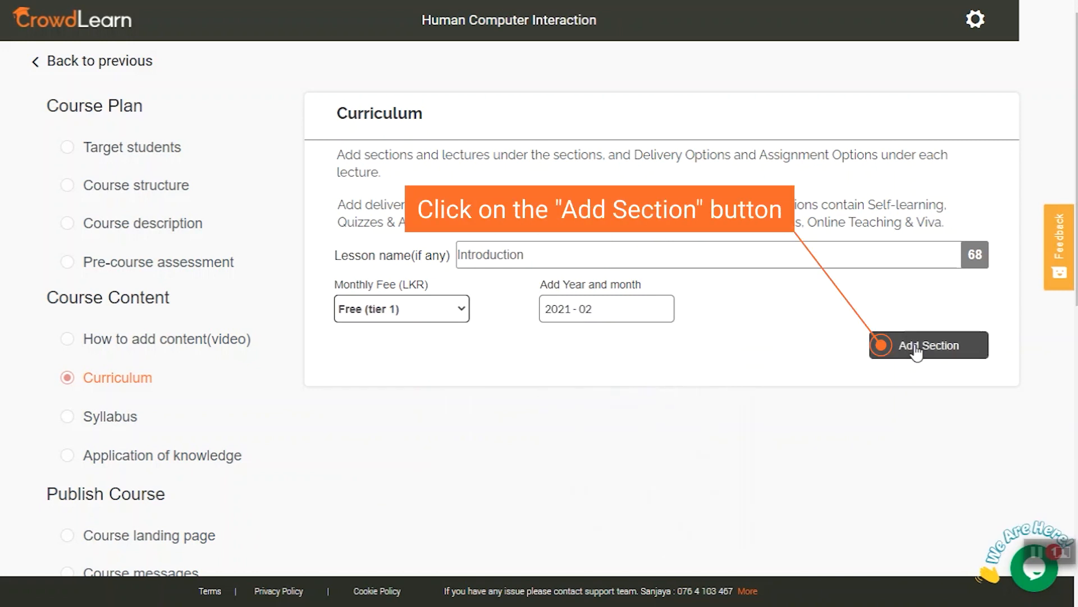
left_click(917, 353)
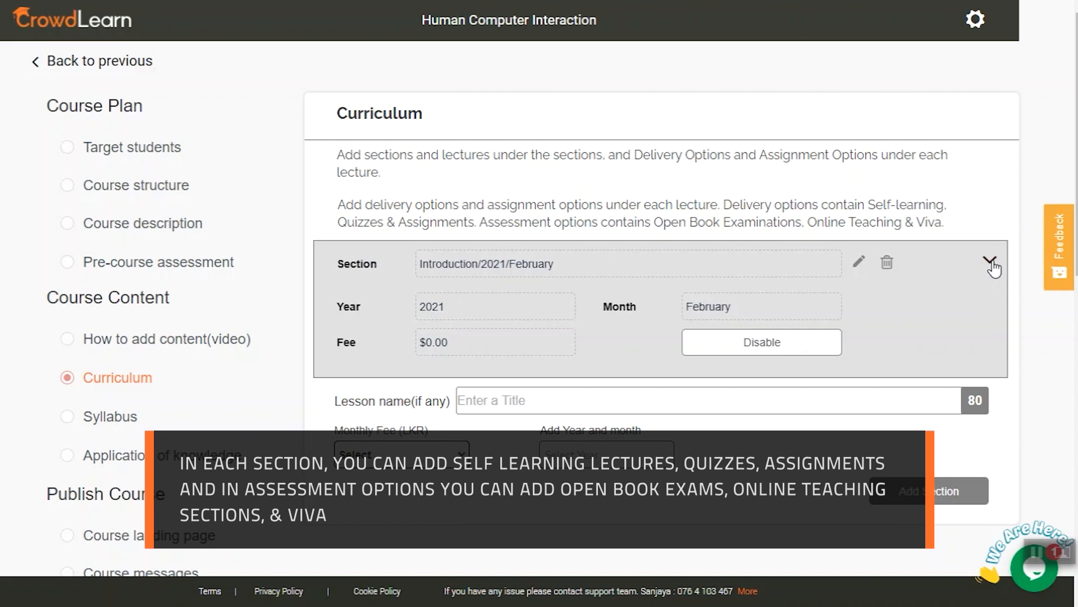
Add a self-learning lecture titled "Self learning" to the Introduction section.
scroll(657, 273, "down", 2)
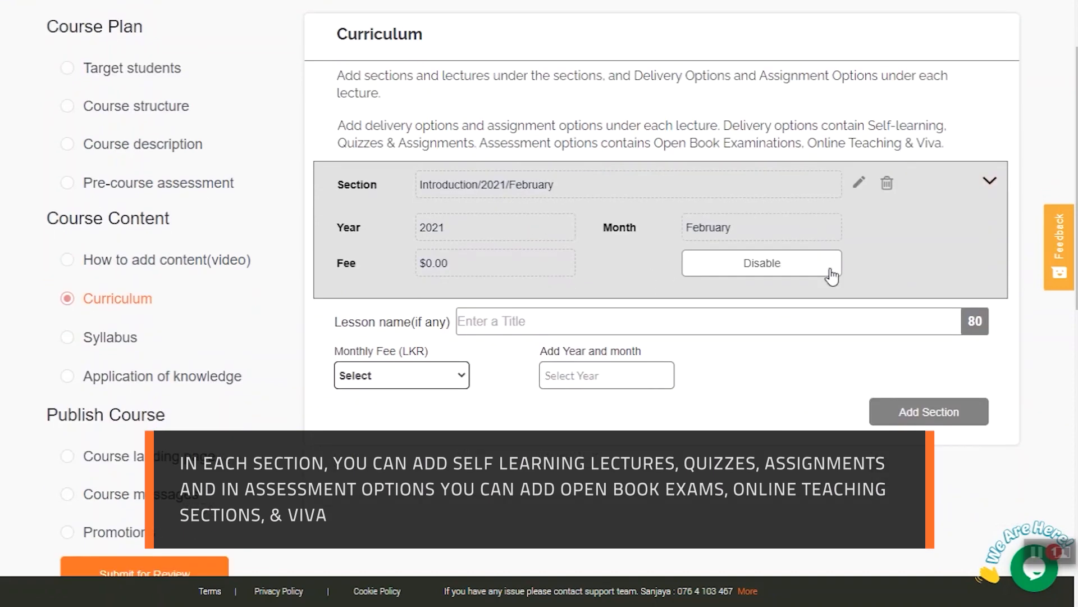
left_click(987, 184)
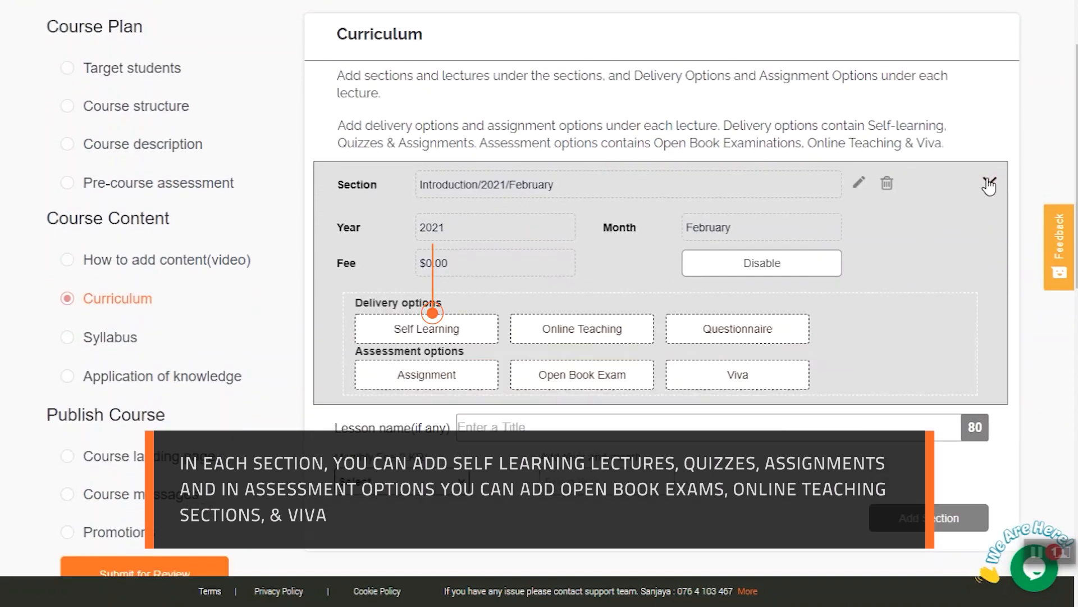
left_click(458, 338)
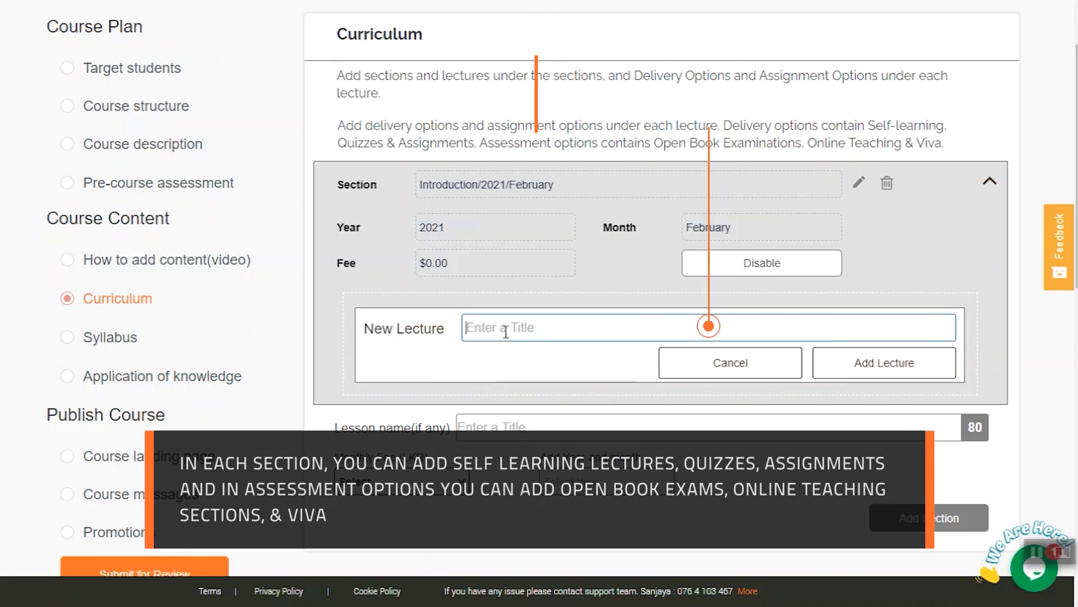
type("L")
type("elf learning")
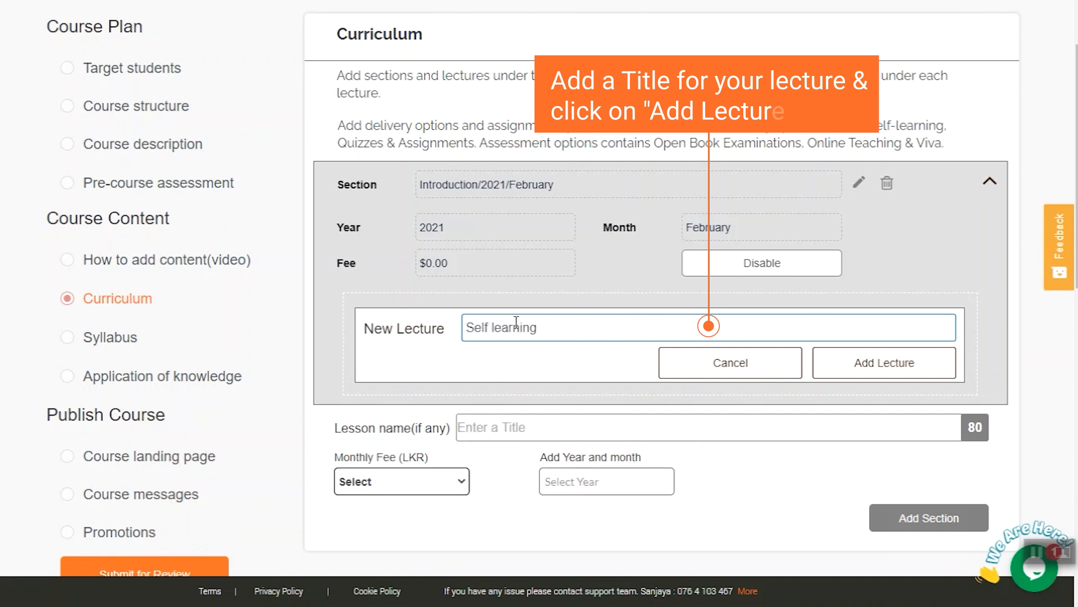
left_click(885, 371)
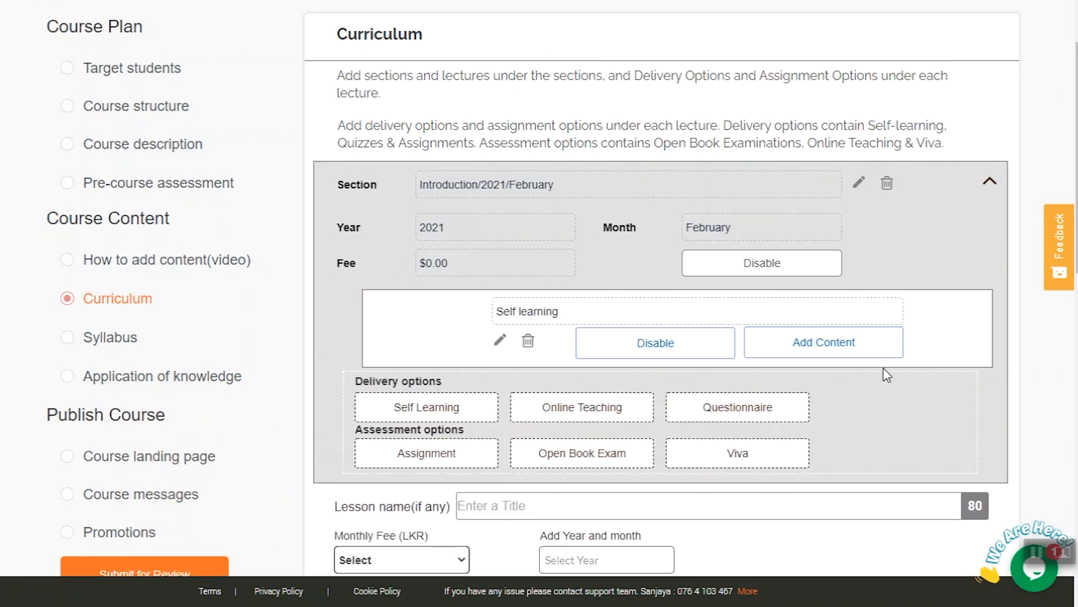
Open the Self learning lecture's content and save its settings with unlock On visible anytime and lesson completion by Just Viewing.
left_click(835, 352)
left_click(433, 168)
left_click(417, 260)
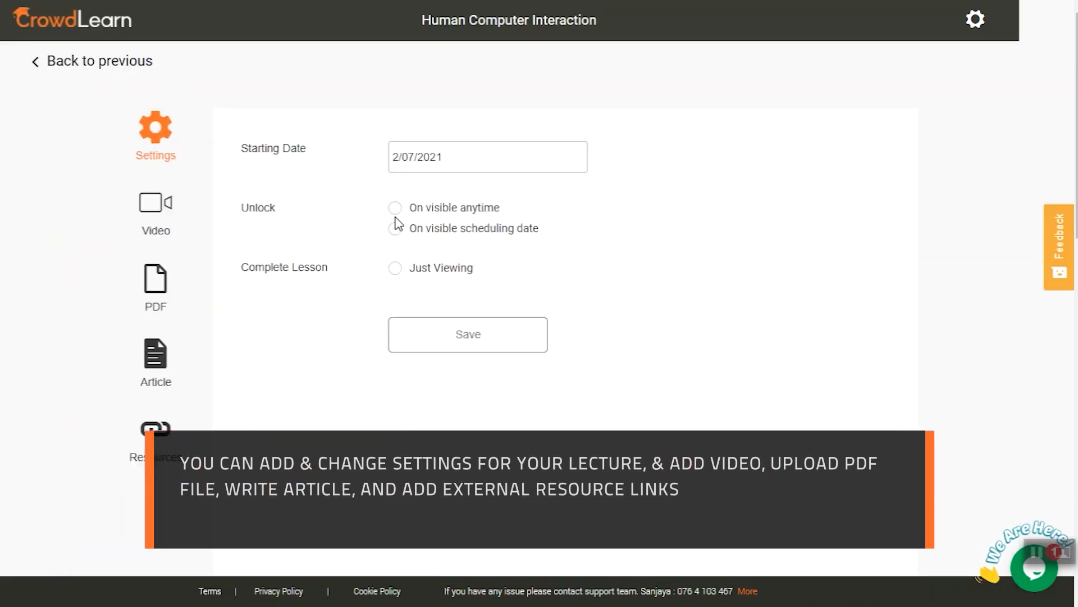
left_click(424, 343)
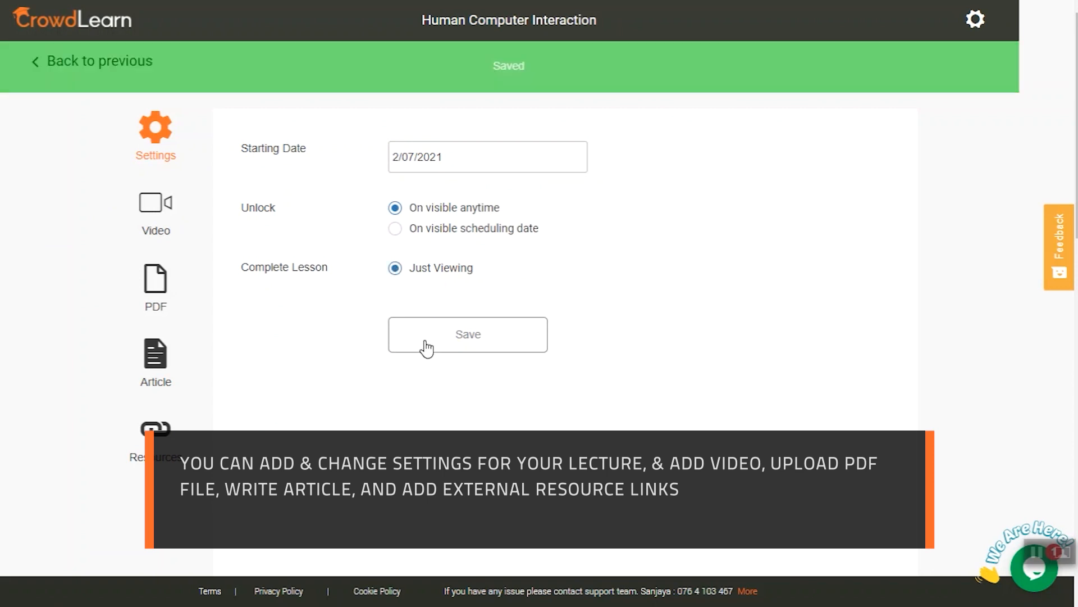
left_click(154, 214)
left_click(401, 147)
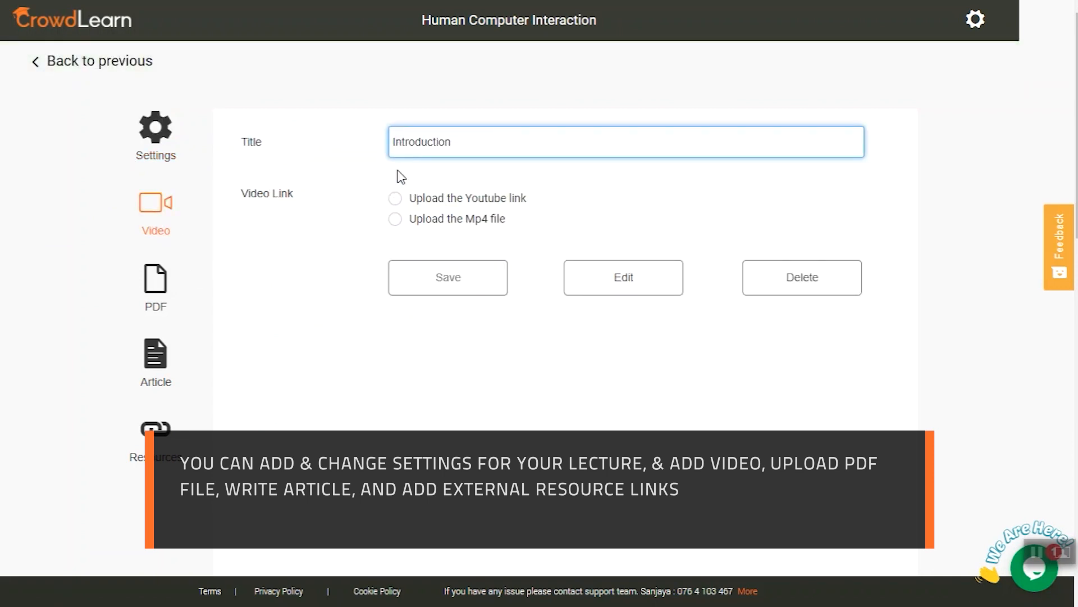
left_click(395, 199)
left_click(604, 212)
type("https://www.youtube.com/watch?v=WW1g3UT2zww")
scroll(602, 289, "down", 2)
left_click(433, 201)
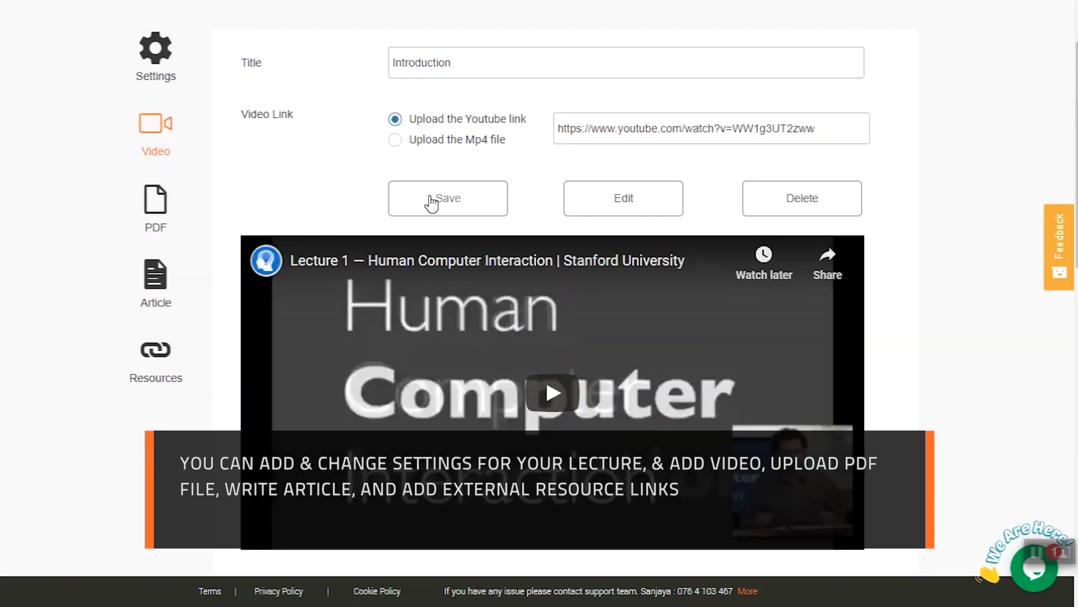
Attach the file "Human Computer Interaction.docx" as the lecture's PDF material and save it.
left_click(158, 284)
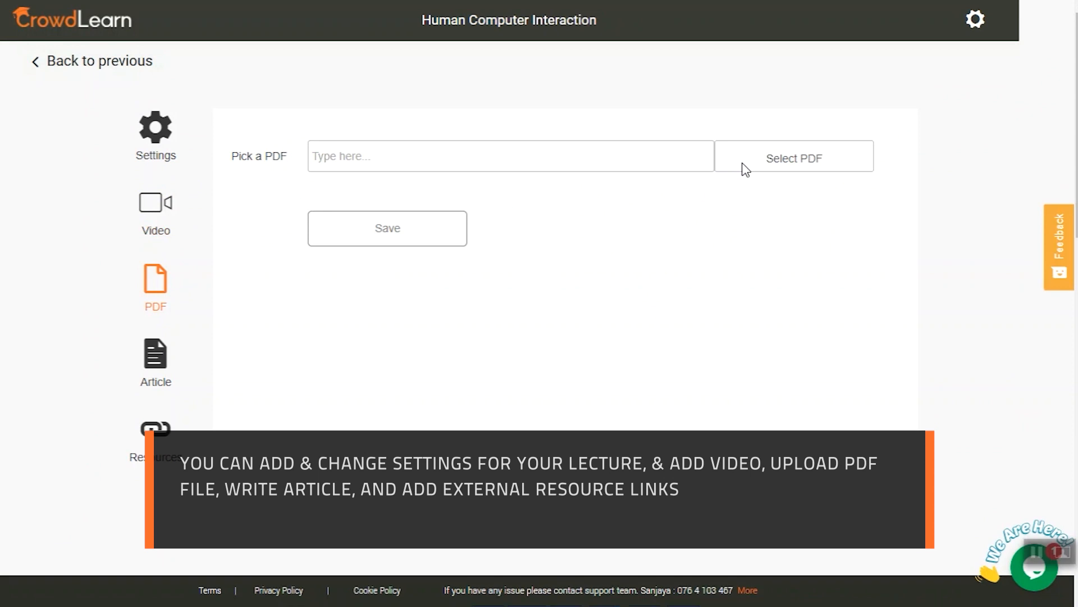
left_click(747, 168)
scroll(211, 166, "down", 1)
left_click(223, 147)
left_click(407, 296)
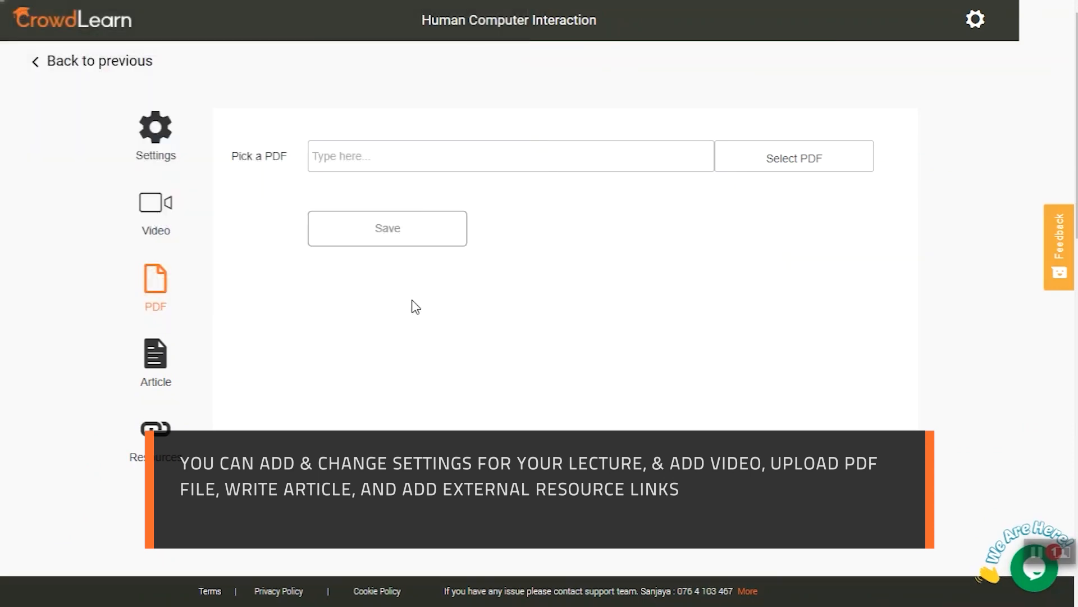
left_click(399, 247)
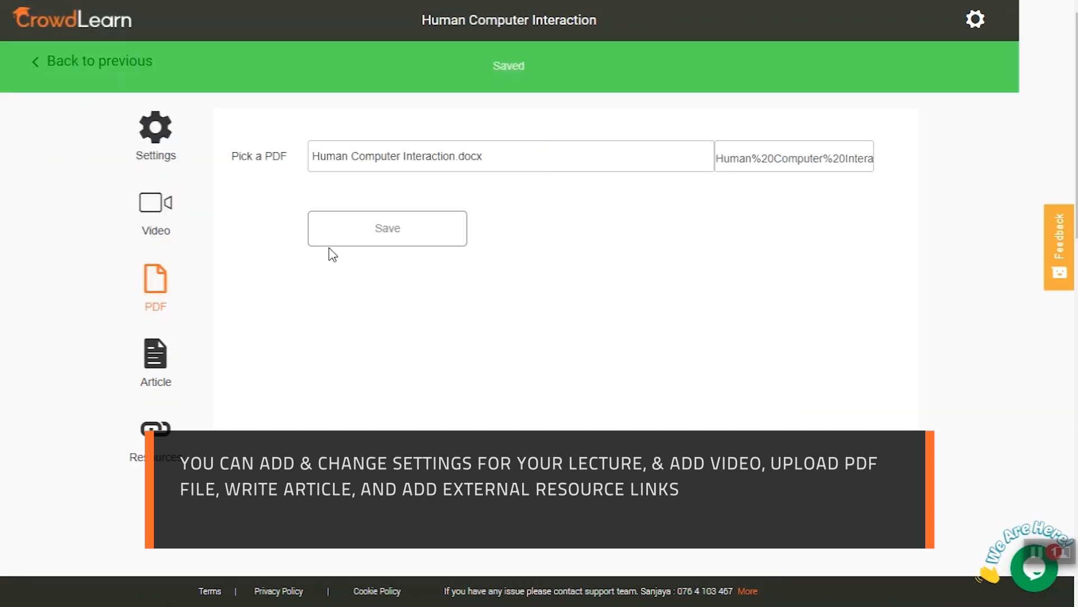
Paste the "What is Human-Computer Interaction (HCI) ?" text into the lecture's article and save it.
left_click(152, 371)
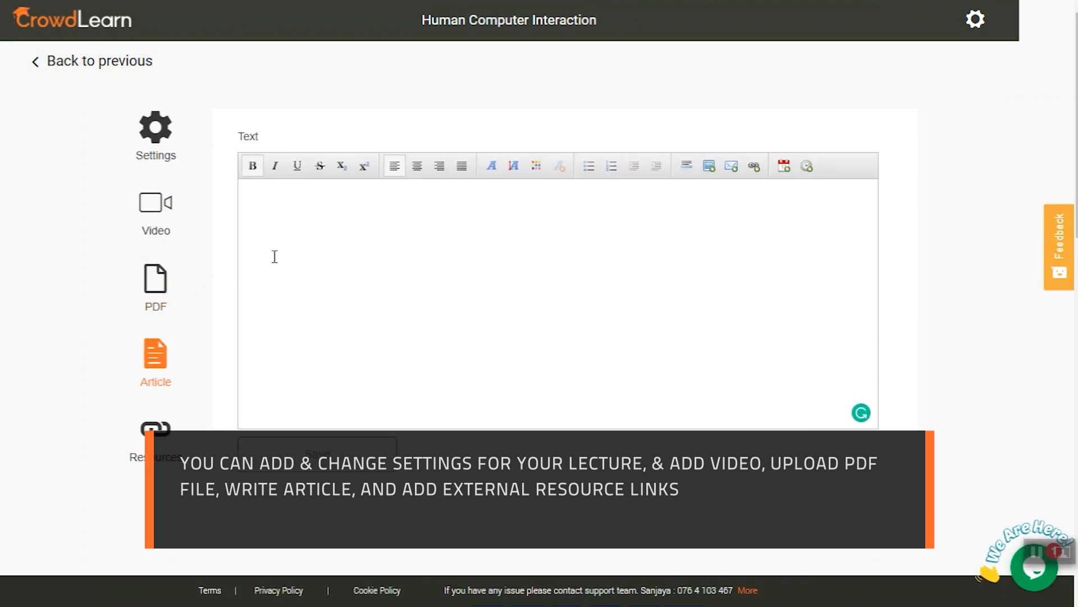
left_click(268, 203)
type("What is Human-Computer Interaction (HCI) ? The last decade has seen incredible leaps and bounds in the world of computing: 3D printers that can print other 3D printers, virtual and augmented reality applications can whisk a user away to new worlds, and voice-controlled devices can tell give you details about the weather and traffic. Daniela Rus, Professor and Director of the MIT Computer Science and Artificial Intelligence Laboratory (CSAIL), not only is a promoter of HCI, but believes wholeheartedly in its pivotal role in shaping our future. As she says; \"Future human-computer interactions will make it much easier for people and machines to work together. It will make it possible for machines to support people in cognitive tasks as well as physical tasks. The future holds a lot of possibilities for people and machines working together.\" From automatically dishing out soap in the restroom to controlling the air-fuel ratio in your car’s engine, computers are everywhere. We interact with them constantly—some more than others—and the interaction is, unfortunately, not always as easy as we hope for. Can you remember the last time you got frustrated with your phone for auto-correcting the wrong word, the coffee machine at work refusing to follow instructions, or that notoriously slow automatic door at the mall? If you can, that device suffered from poor Human-Computer Interaction (HCI) design.")
scroll(532, 354, "down", 1)
left_click(345, 382)
scroll(464, 382, "up", 1)
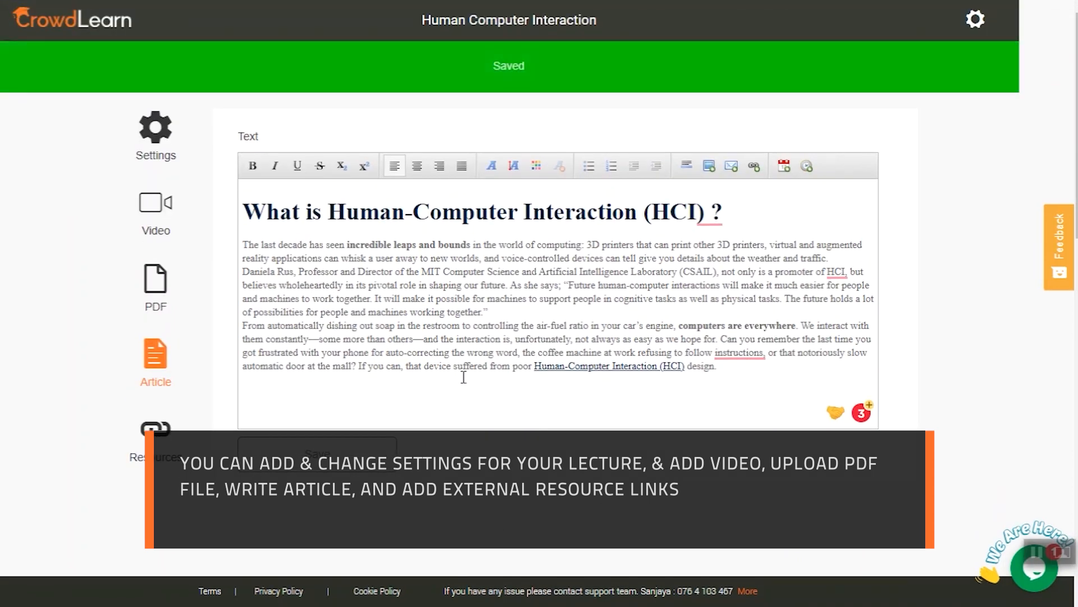
Add the getsmarter.com career-advice article on human-computer interaction as a resource URL, save it, and return to the curriculum.
left_click(159, 440)
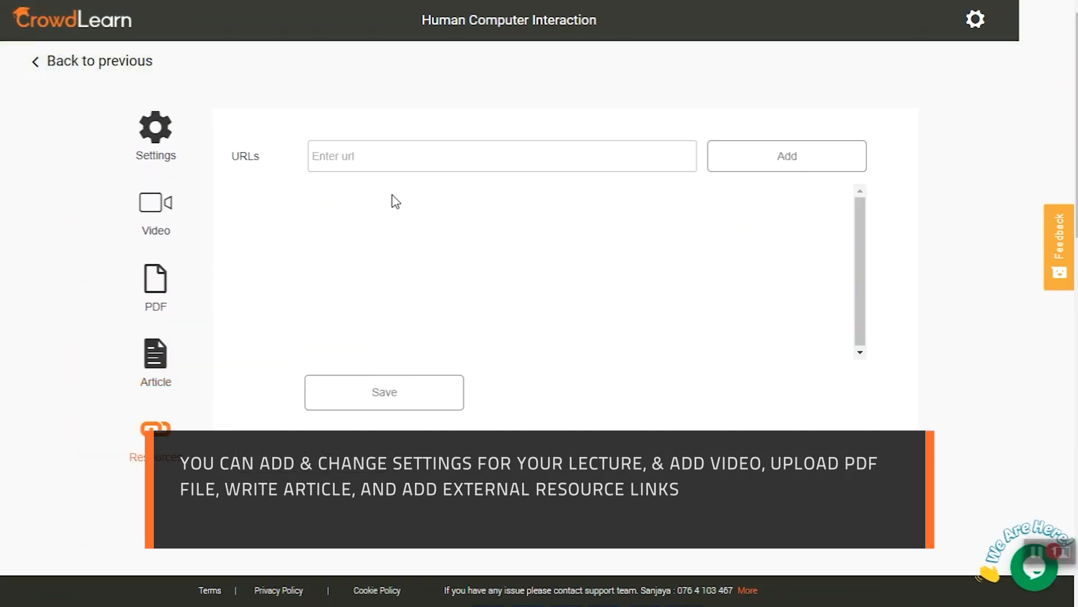
left_click(382, 157)
key("ctrl+v")
left_click(770, 164)
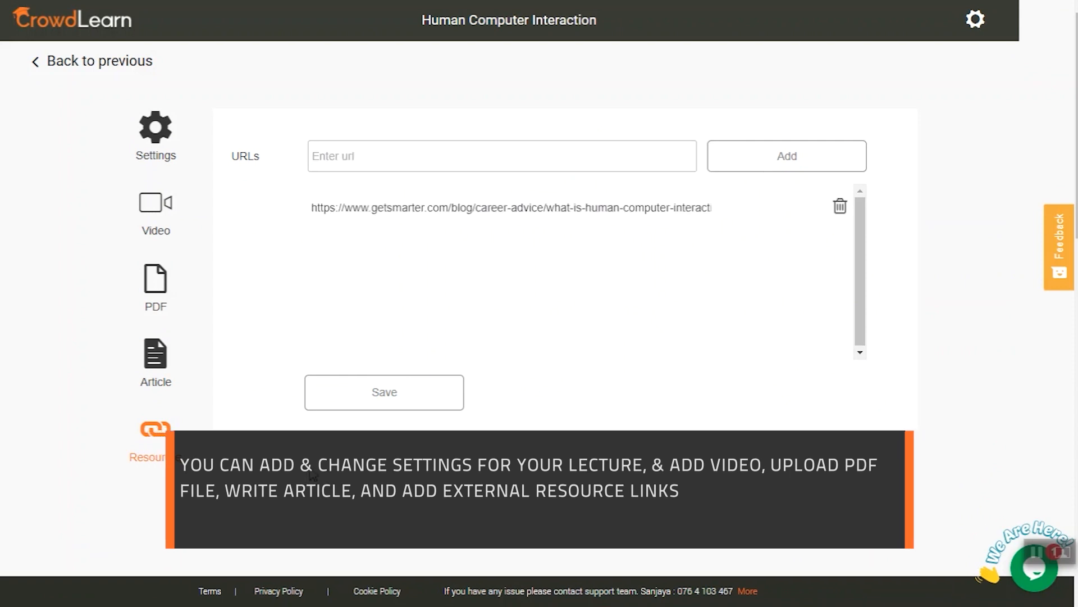
left_click(340, 400)
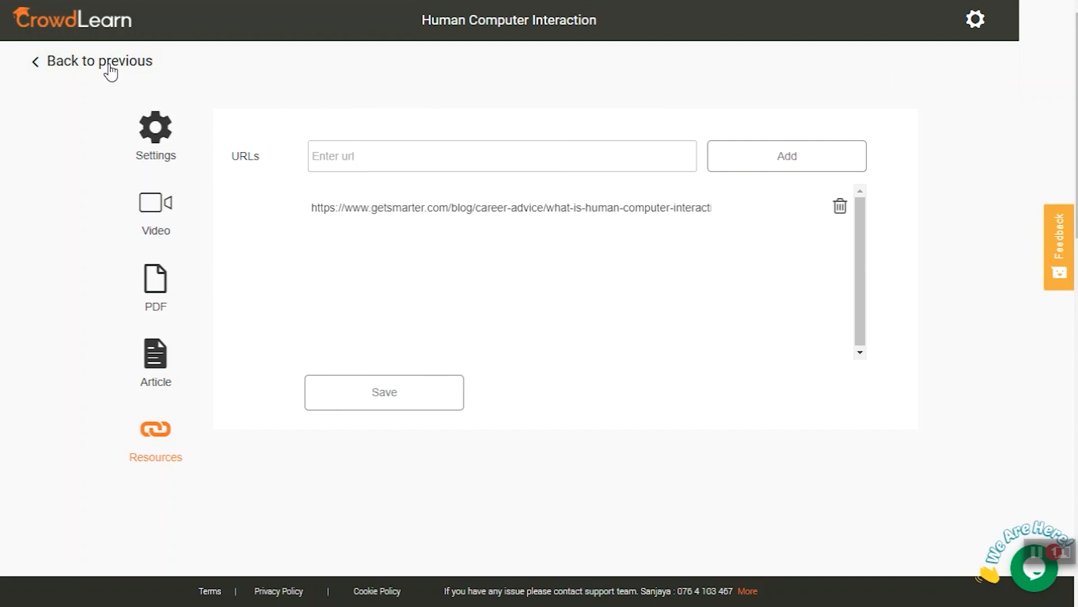
left_click(110, 68)
Add an online teaching lecture titled "Online Lecture" to the Introduction section.
scroll(758, 368, "down", 2)
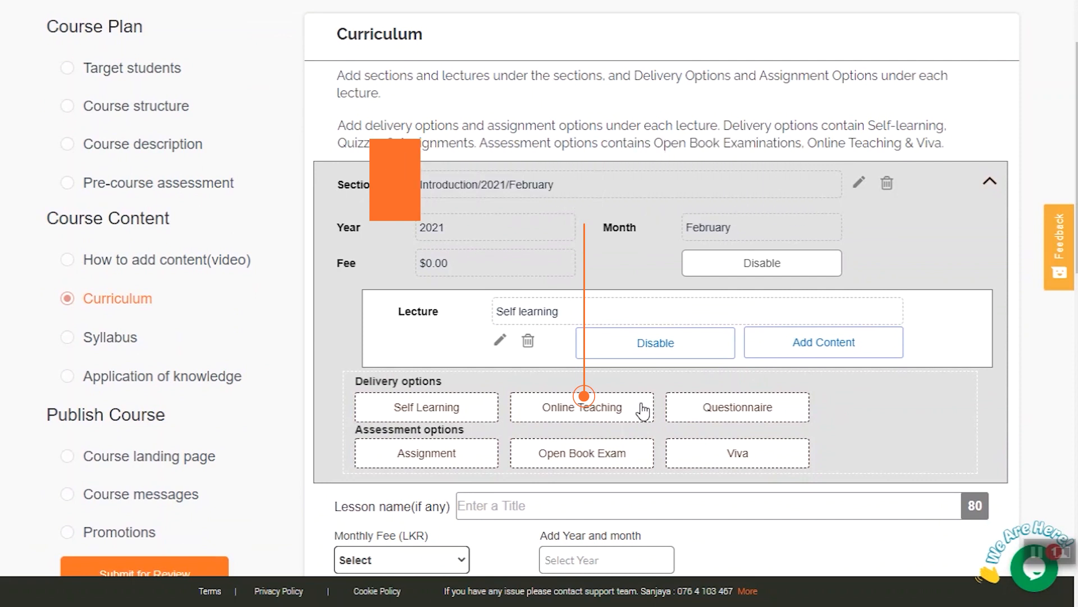
left_click(617, 405)
type("Online T")
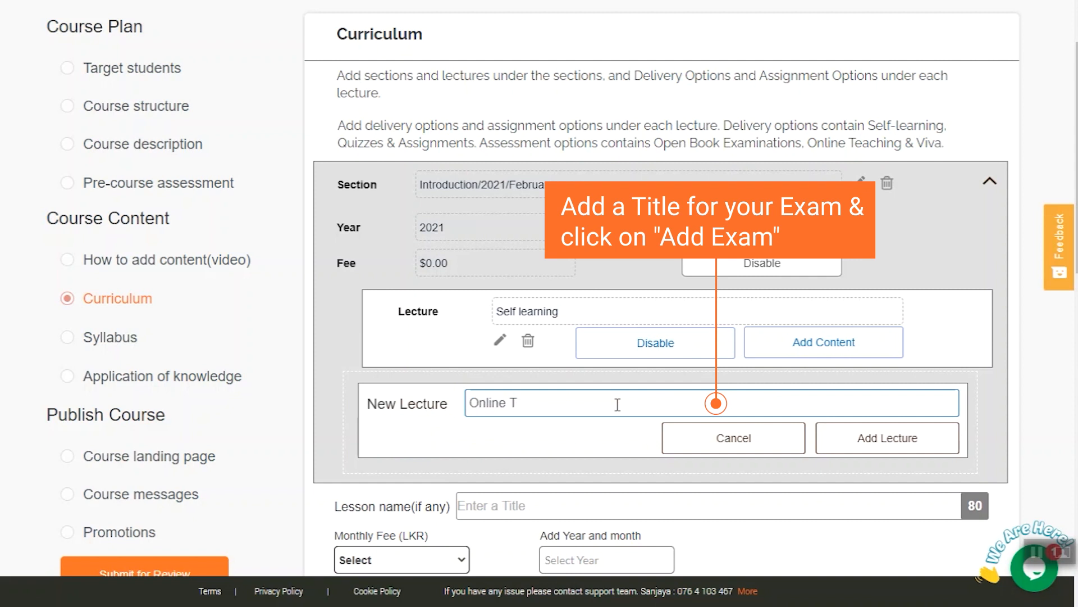
key("BackSpace")
type("Lecture")
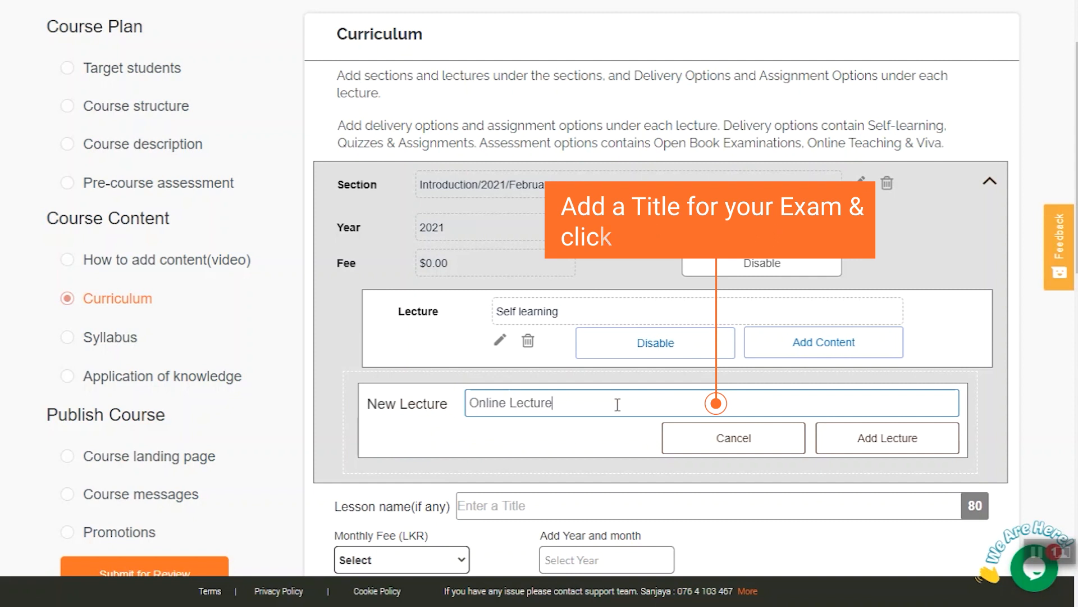
left_click(859, 444)
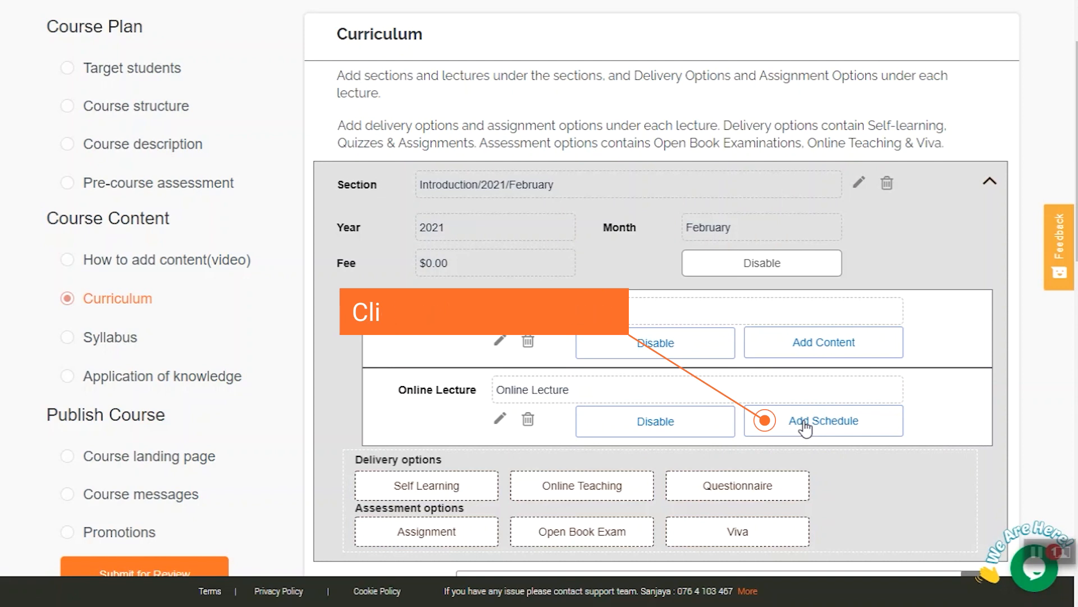
Schedule the Online Lecture on Feb 7, 2021 with times 10:30 and 14:30 using Crowdlearn Video Conferencing, and return to the curriculum.
left_click(804, 427)
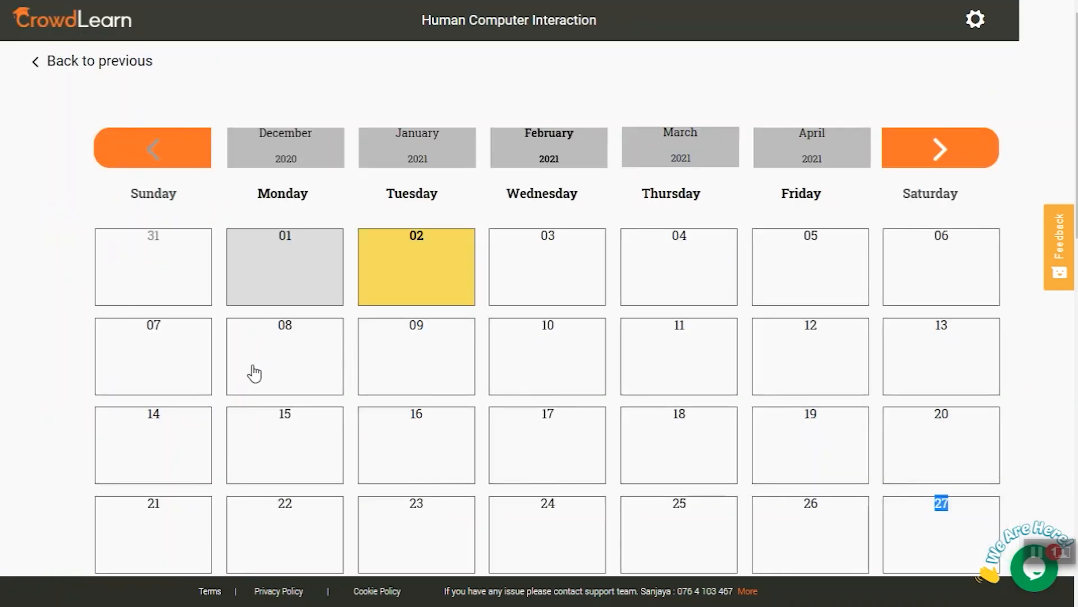
left_click(162, 356)
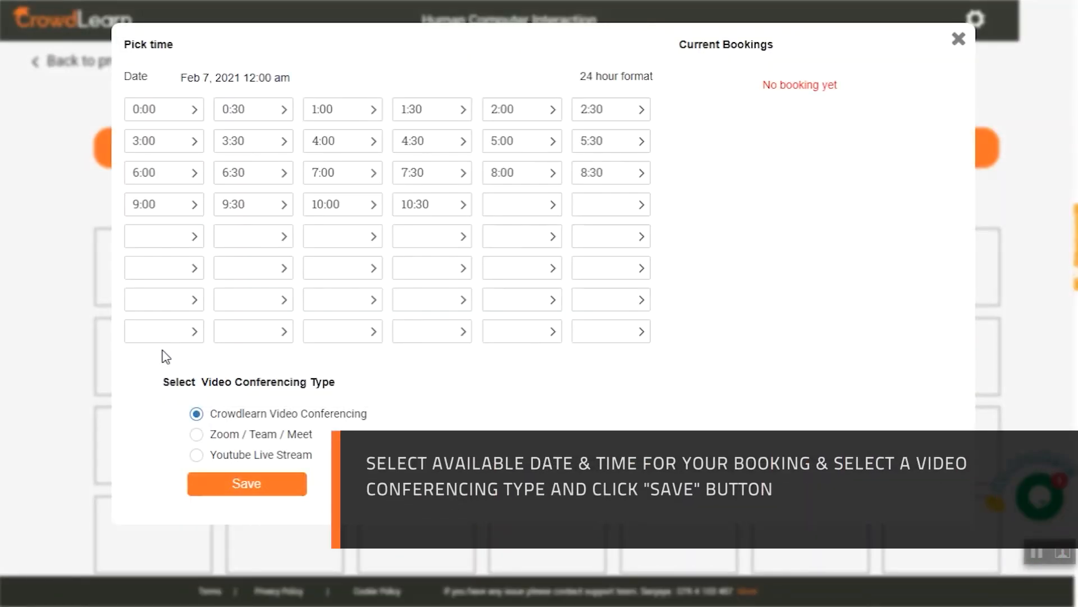
left_click(408, 213)
left_click(584, 241)
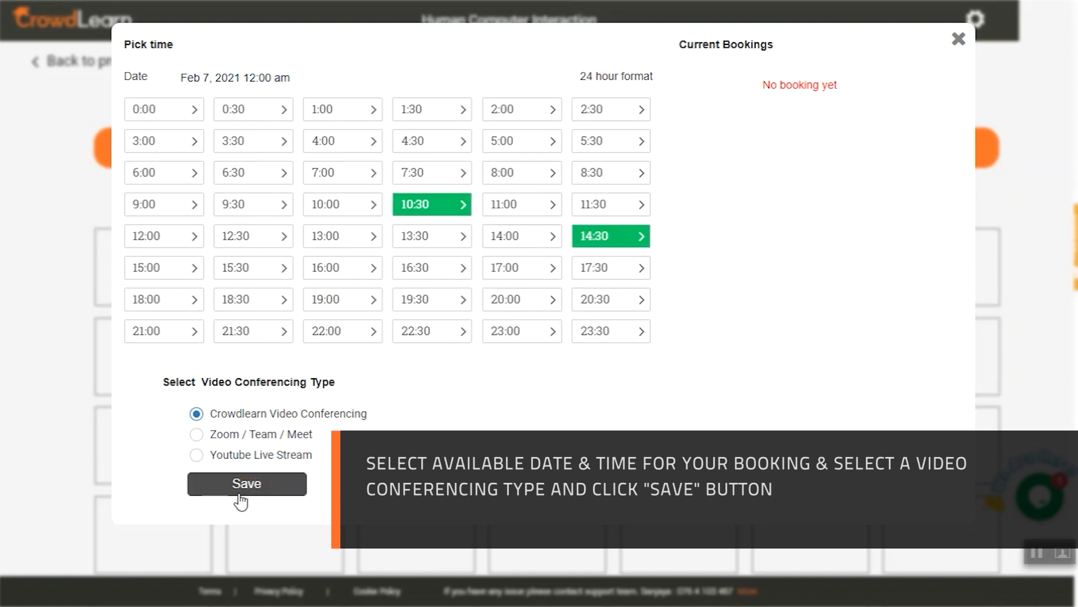
left_click(242, 494)
left_click(958, 40)
scroll(151, 135, "up", 7)
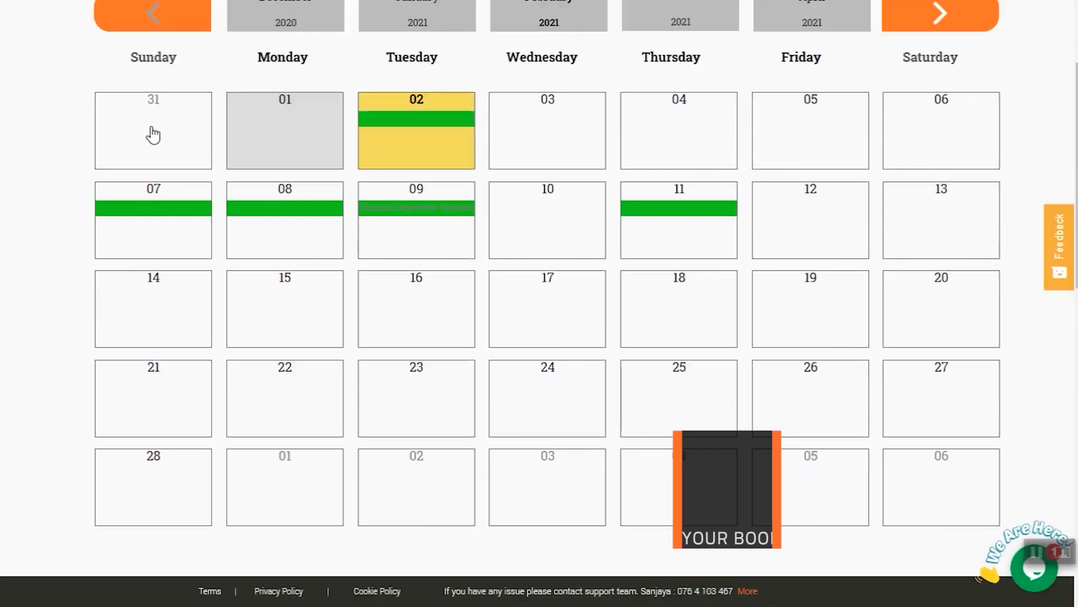
left_click(115, 67)
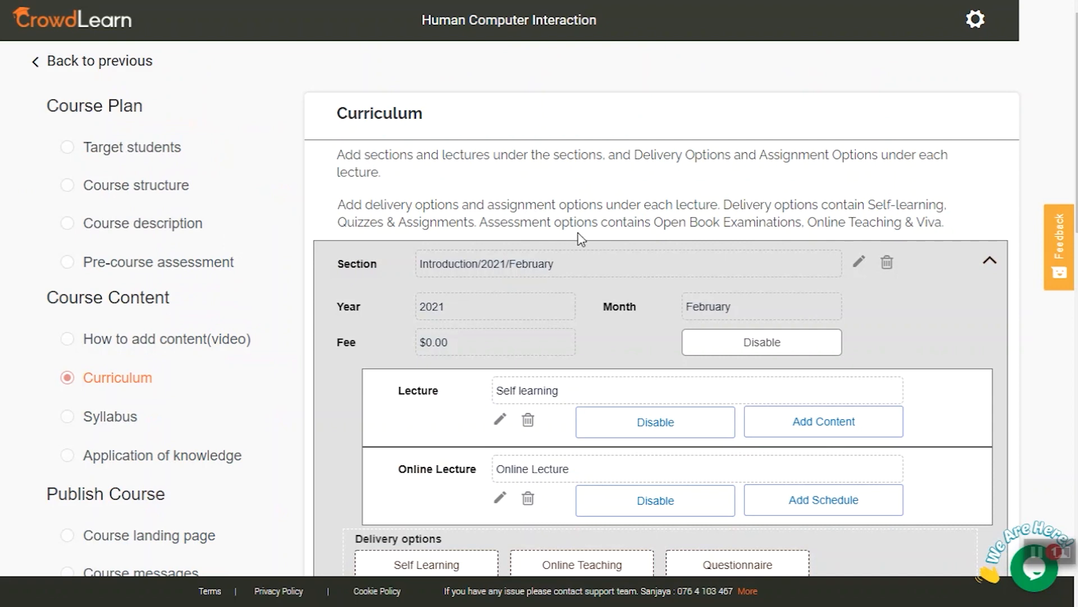
Add a questionnaire titled "Quiz 01" to the Introduction section.
scroll(580, 237, "down", 4)
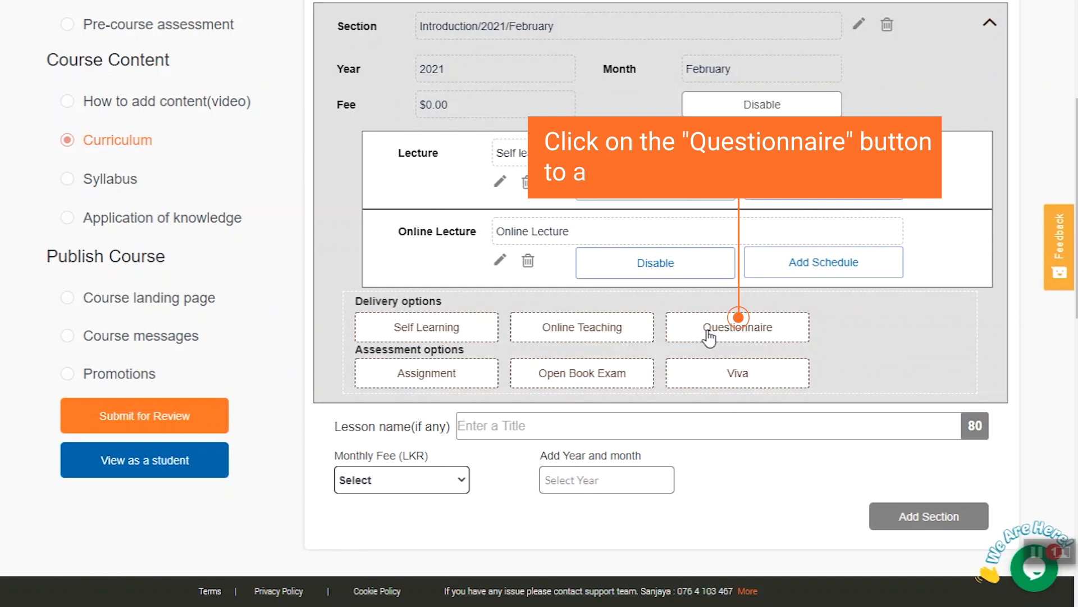
left_click(709, 331)
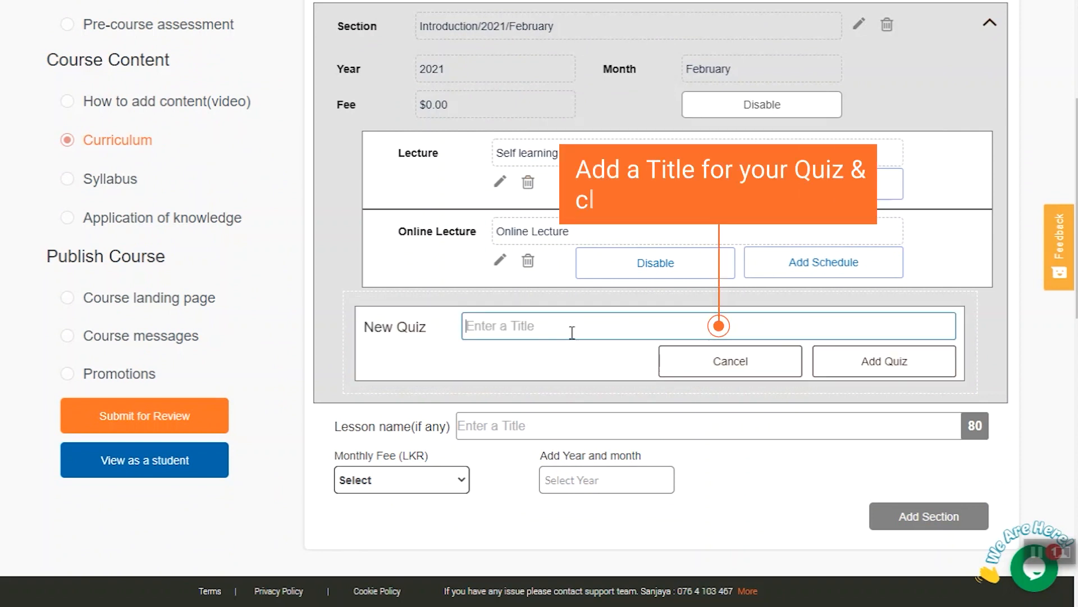
type("Quiz")
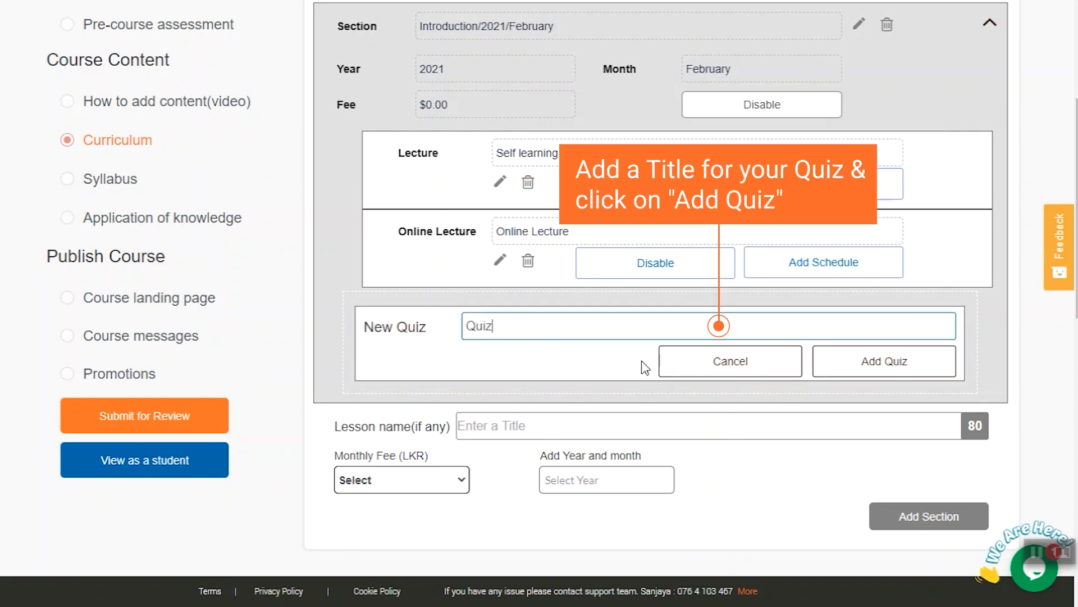
type(" 01")
left_click(848, 365)
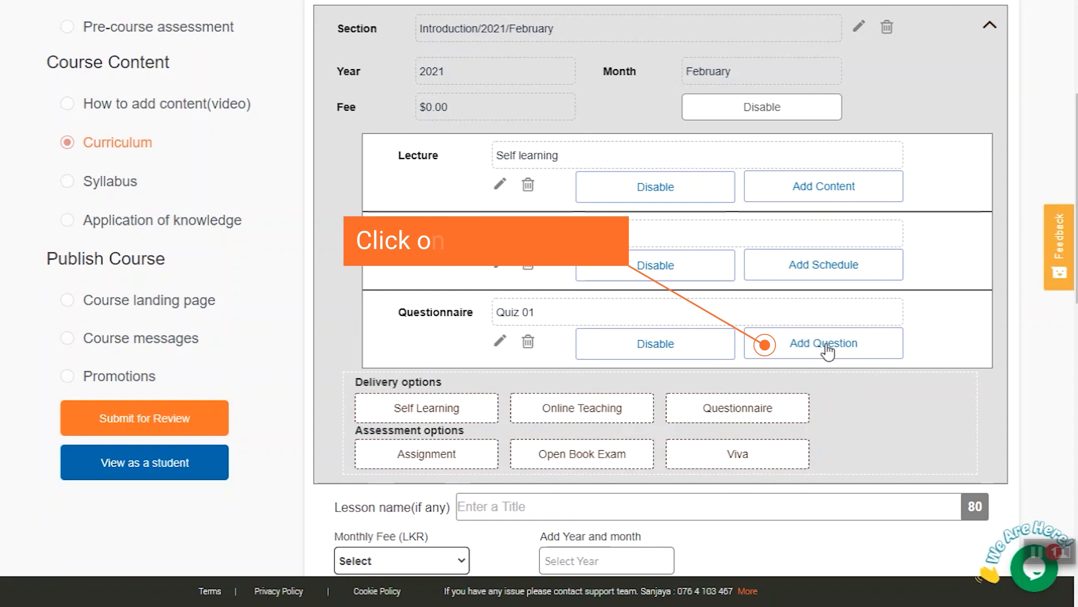
Start a multiple-choice question in Quiz 01 about the concern reflected by keyboard layout design, with first answer "Cognitive" and its incorrect-answer explanation.
left_click(828, 351)
scroll(385, 272, "down", 5)
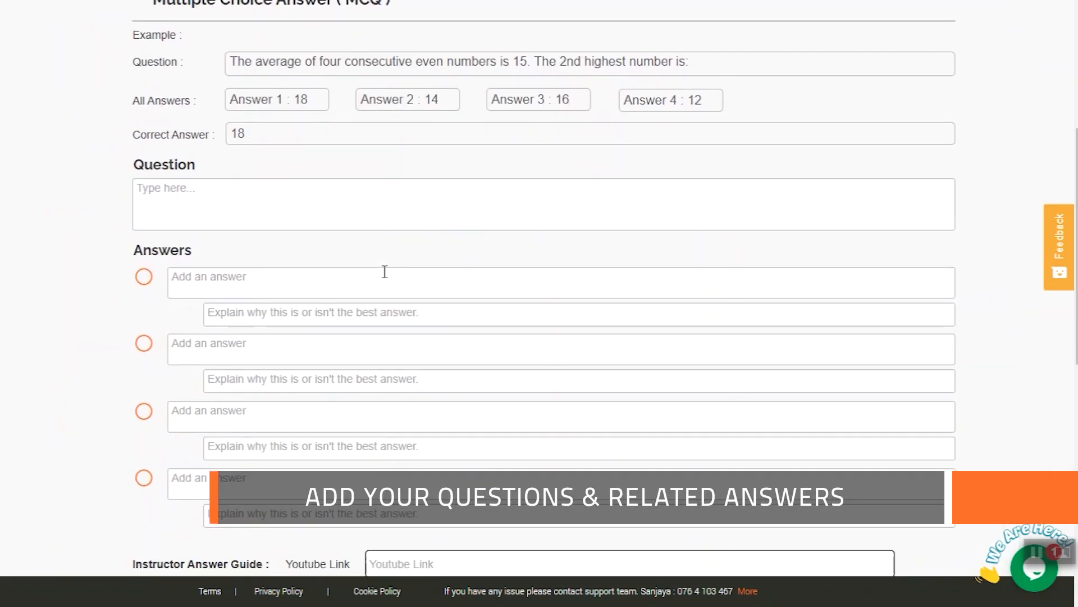
scroll(384, 272, "down", 2)
left_click(166, 91)
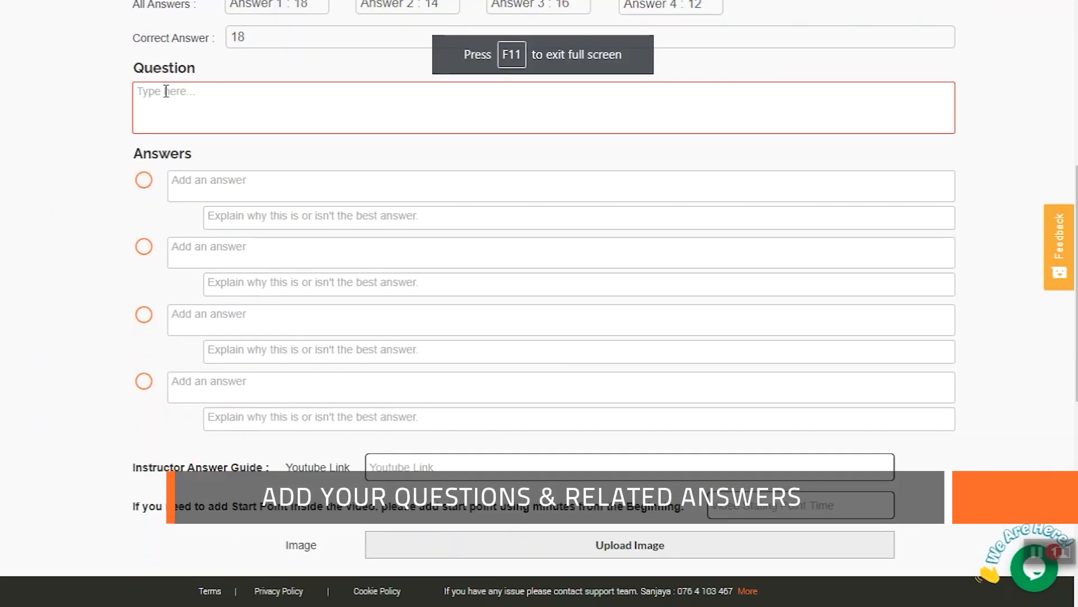
type("The design of a keyboard layout reflects the __________ concern in HCI")
left_click(189, 177)
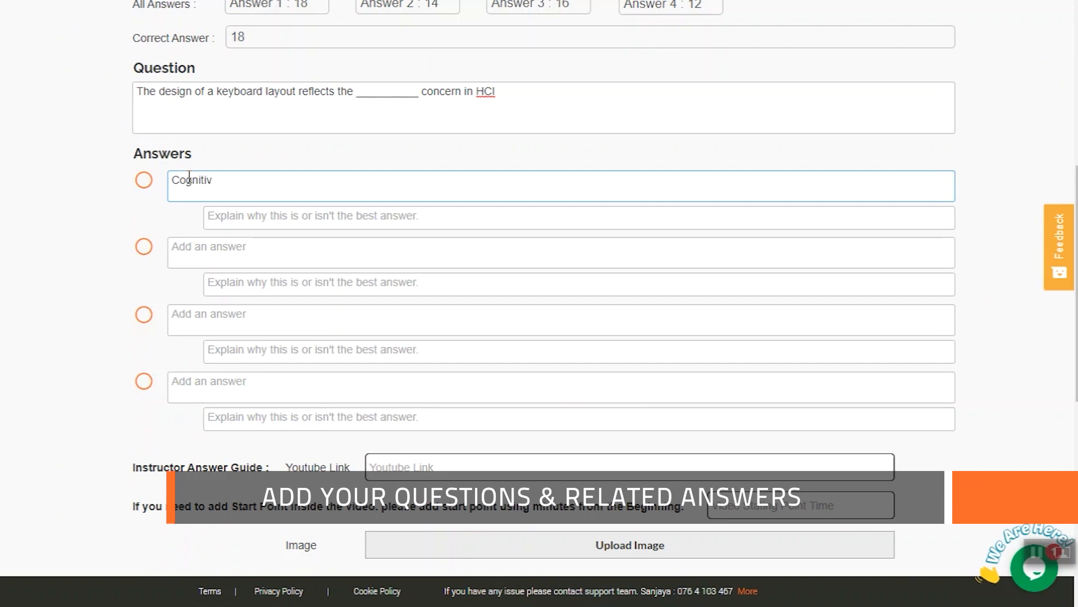
left_click(278, 218)
type("Incorrect - simulate human thought processes in a computerized model")
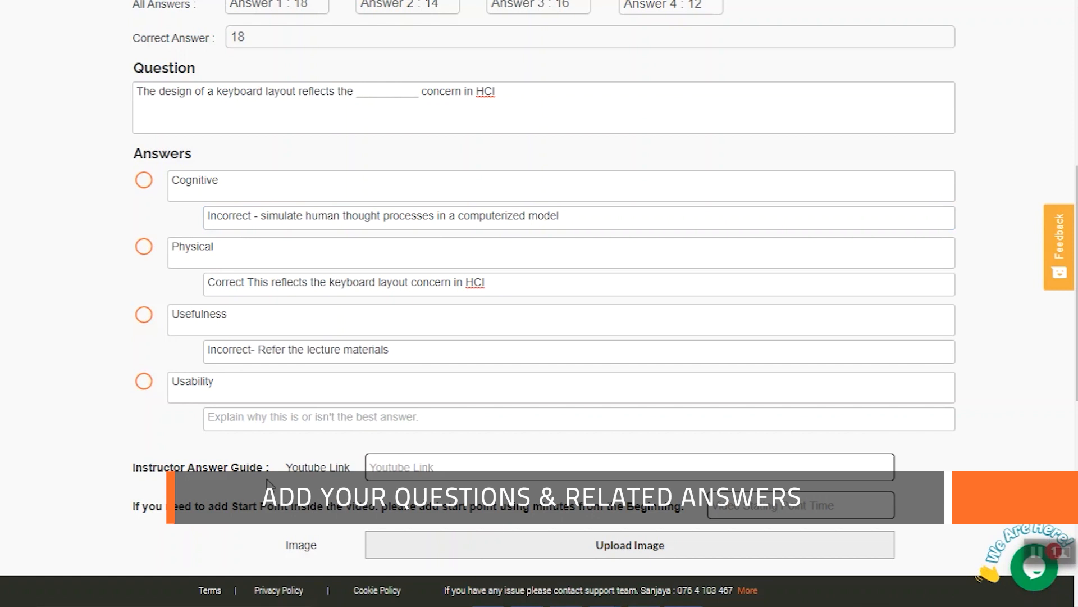
Complete the answers with Physical, Usefulness and Usability plus explanations, mark Physical as correct, save the question, and return to the curriculum.
left_click(247, 417)
type("Incorrect -degree to which a software can be used by specified consumers to achieve quantified objectives with effectiveness, efficiency, and satisfaction in a quantified context of use.")
scroll(146, 337, "up", 1)
left_click(144, 331)
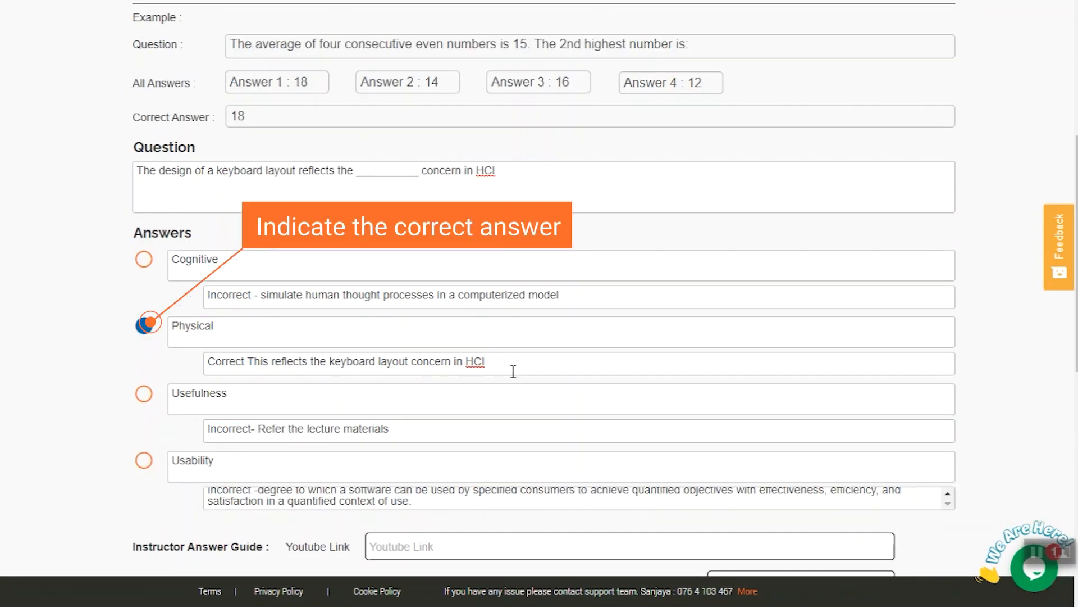
scroll(513, 371, "down", 7)
left_click(455, 359)
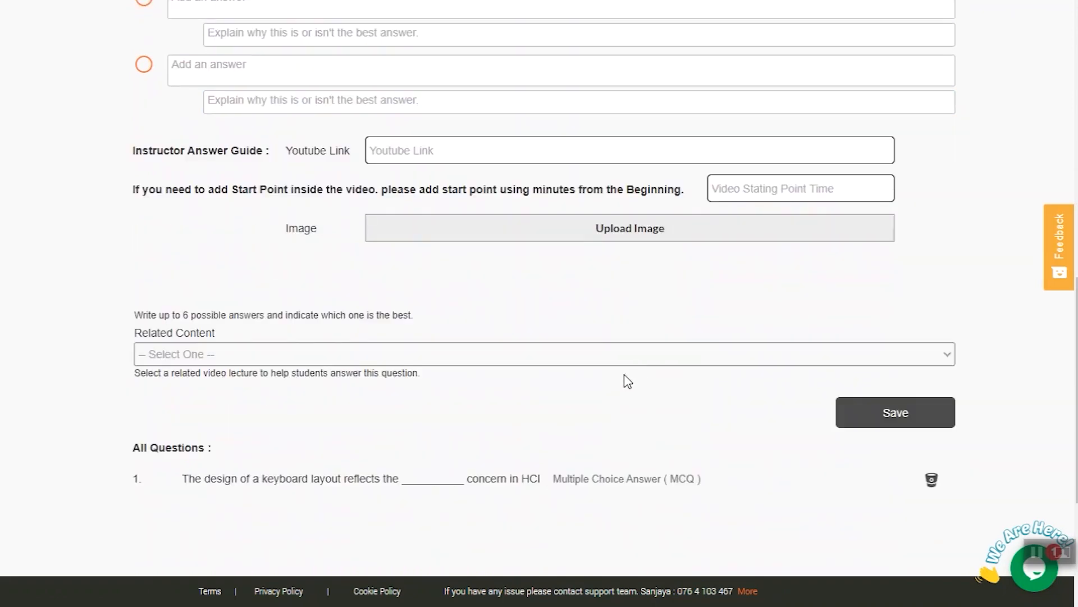
scroll(713, 466, "up", 9)
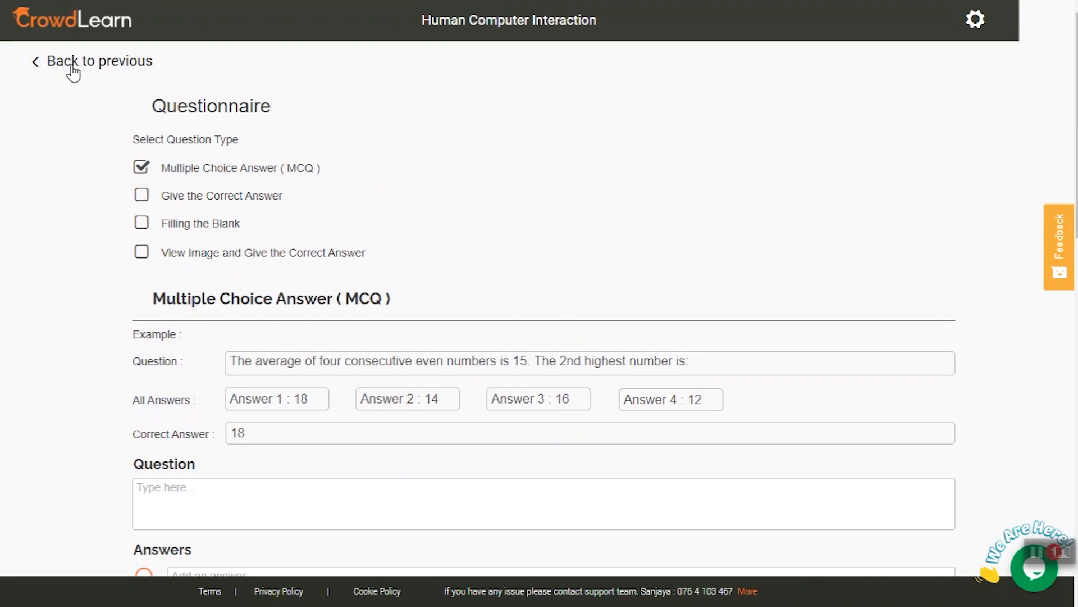
left_click(73, 71)
Add an assignment titled "Assignment 01" to the Introduction section.
scroll(717, 268, "down", 5)
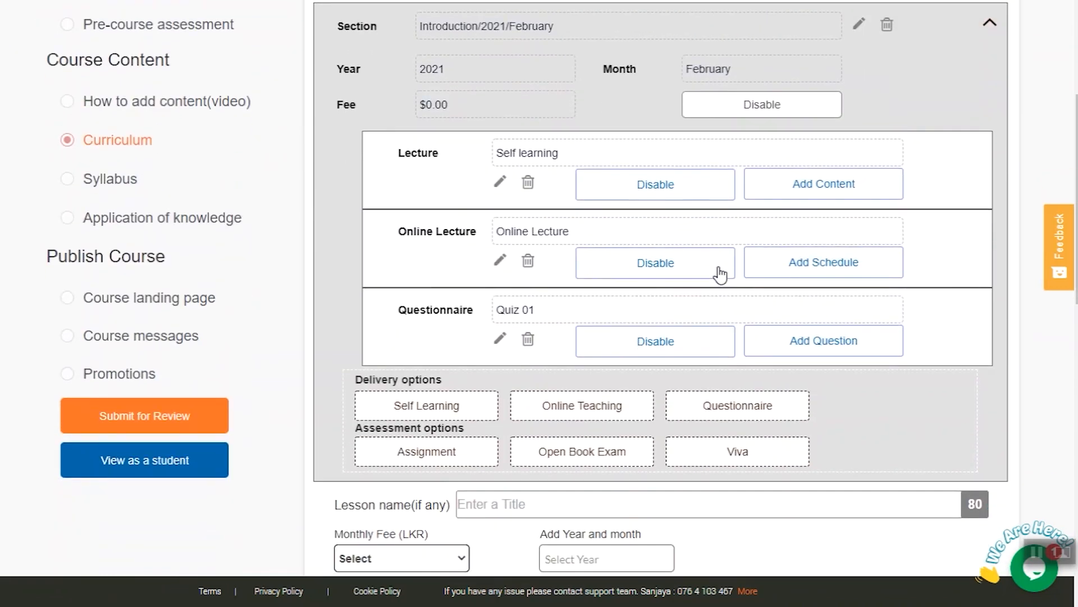
left_click(460, 456)
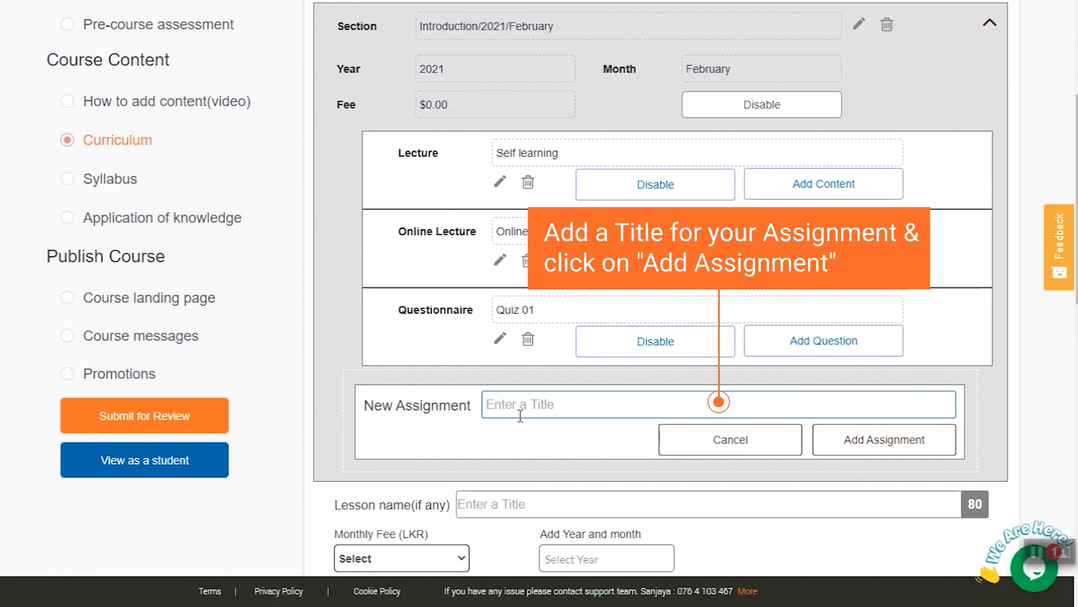
type("Assignment 01")
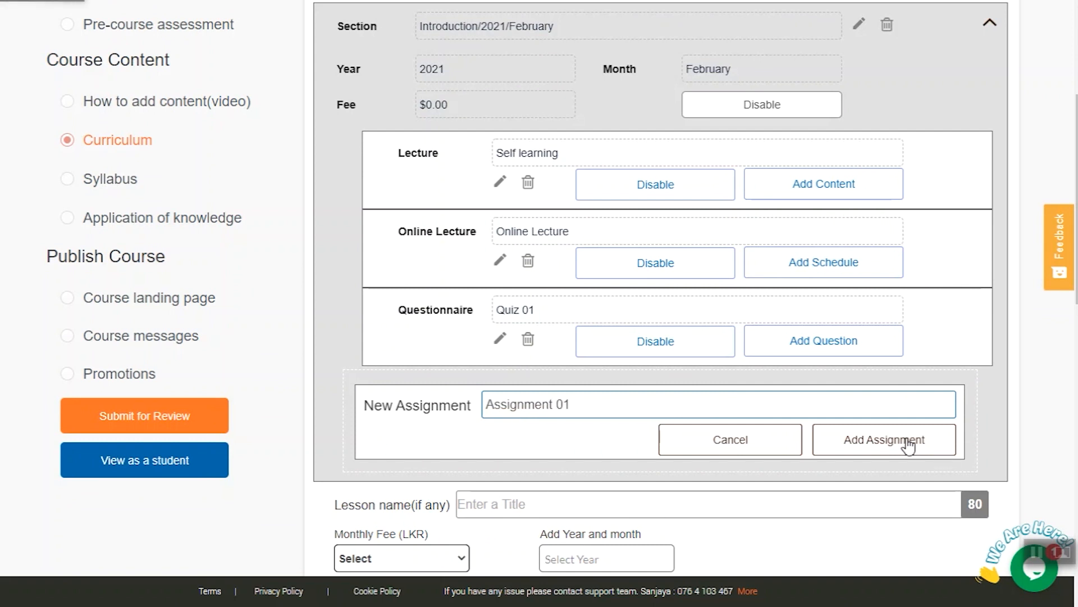
left_click(908, 444)
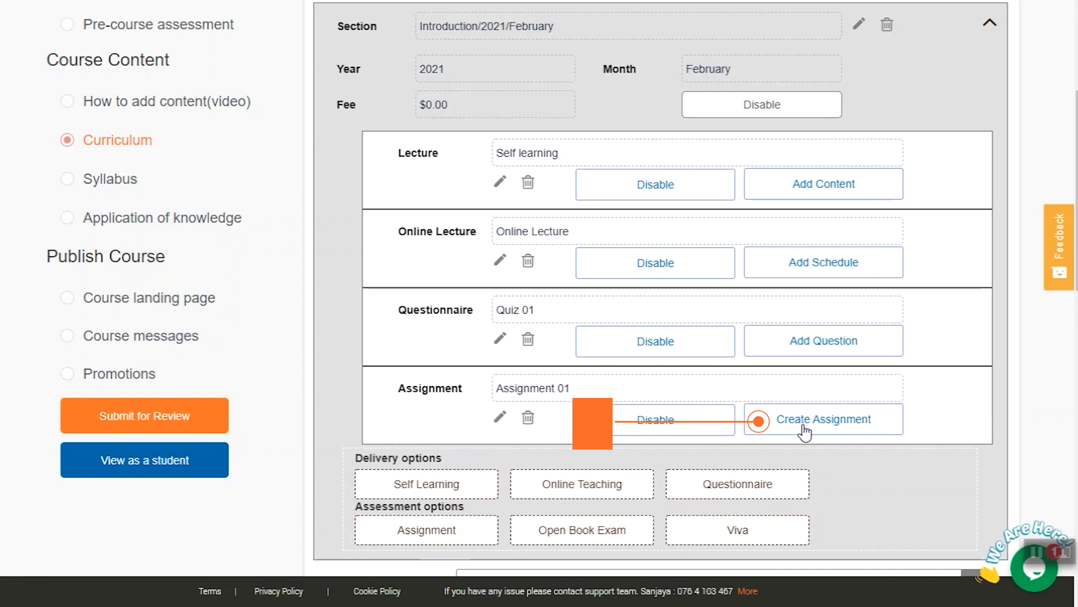
Set Assignment 01 to an estimated time on 2/20/2021 with a duration of 30 minutes and save its basic info.
left_click(805, 432)
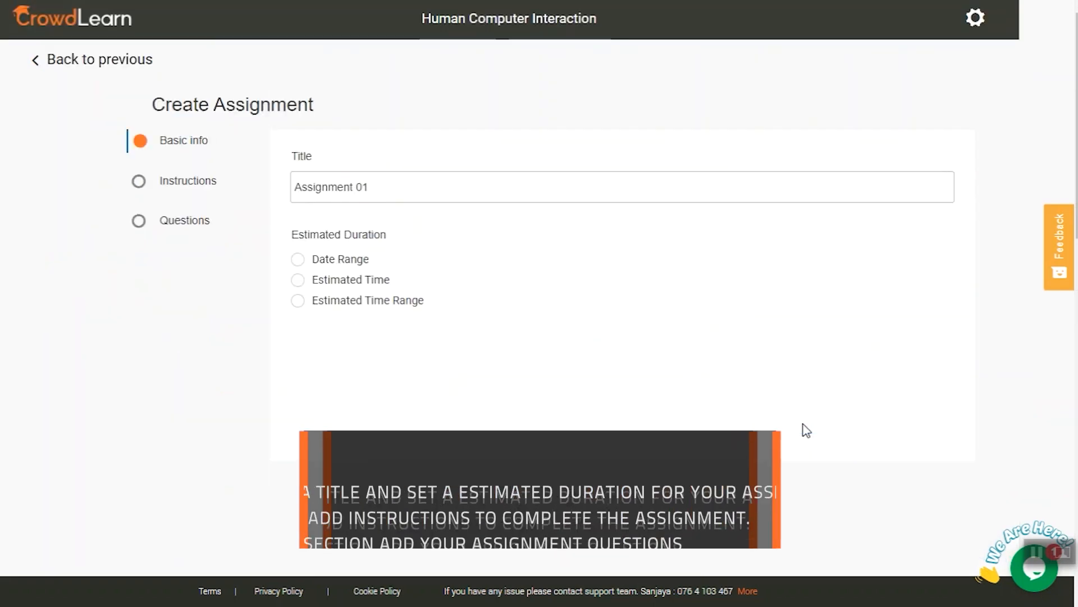
left_click(298, 282)
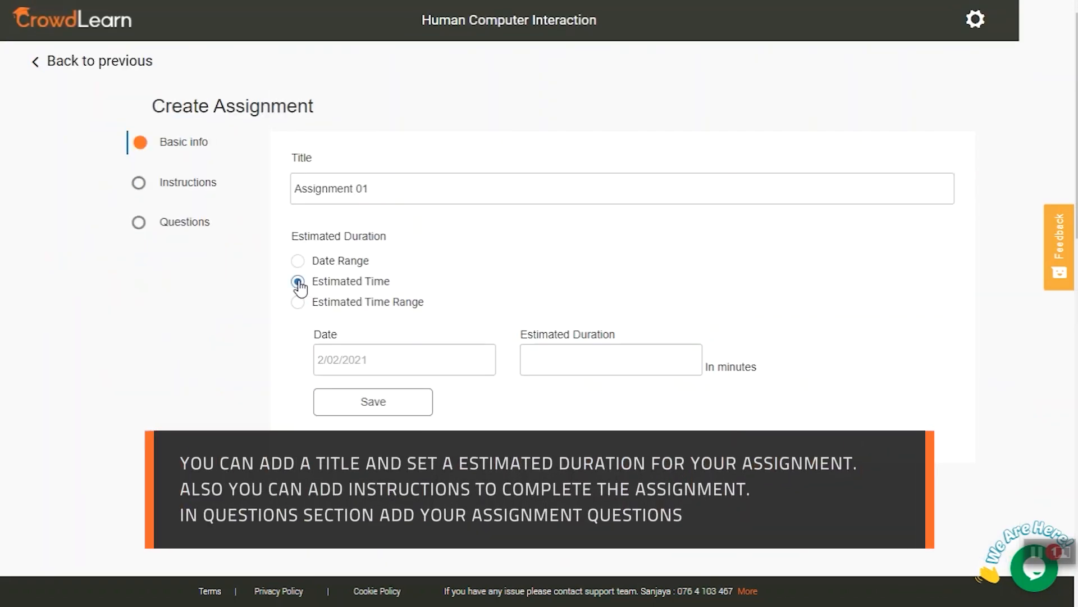
left_click(356, 368)
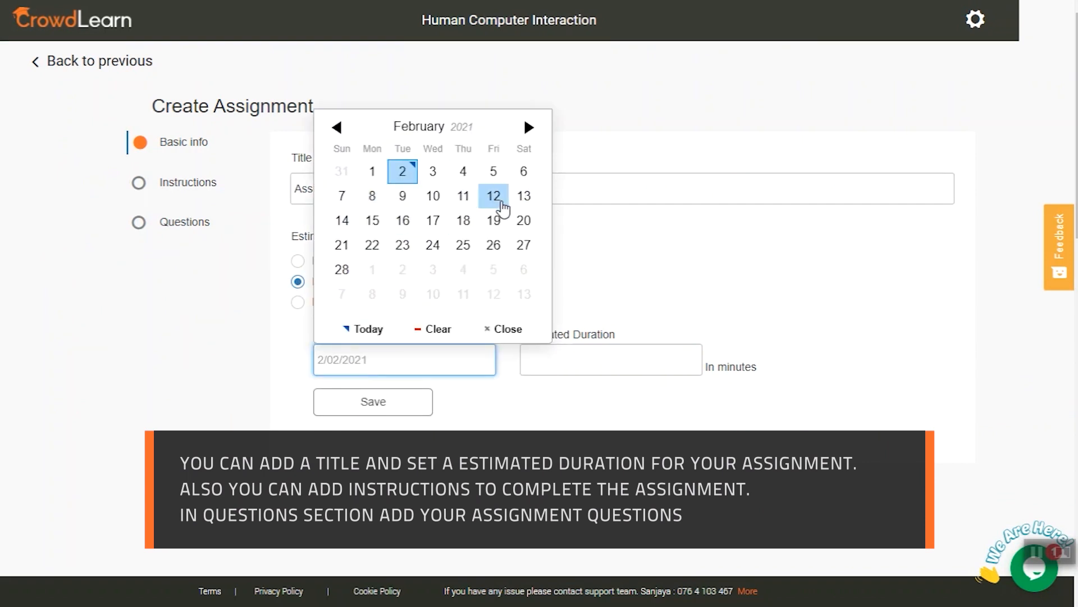
left_click(522, 228)
left_click(547, 358)
type("30")
left_click(386, 402)
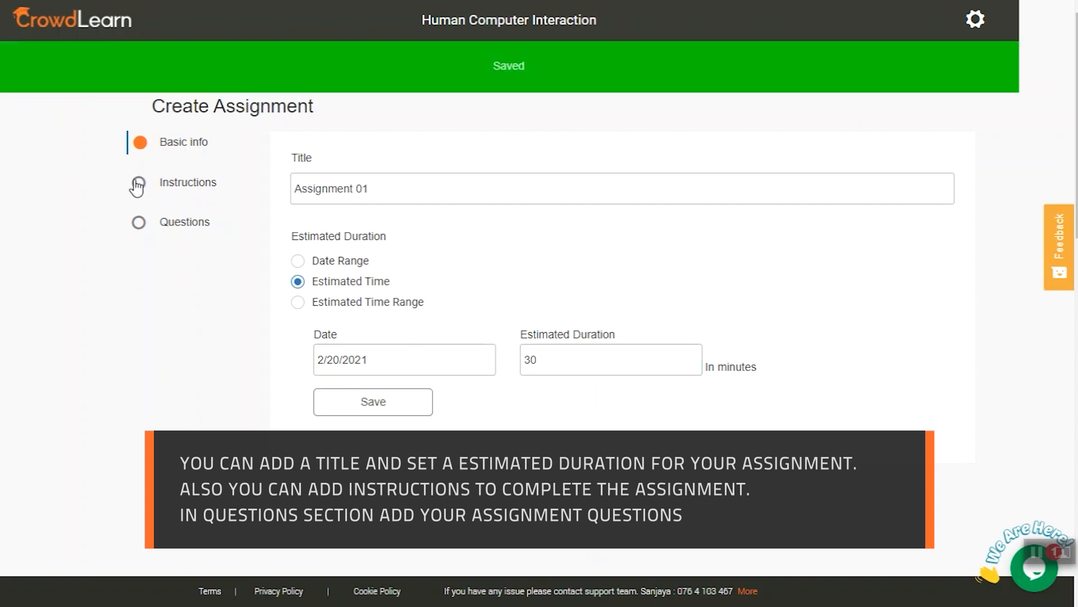
Paste the prepared assignment instructions, including the citation guidelines, into Assignment 01 and save them.
left_click(341, 337)
key("ctrl+v")
scroll(514, 418, "down", 10)
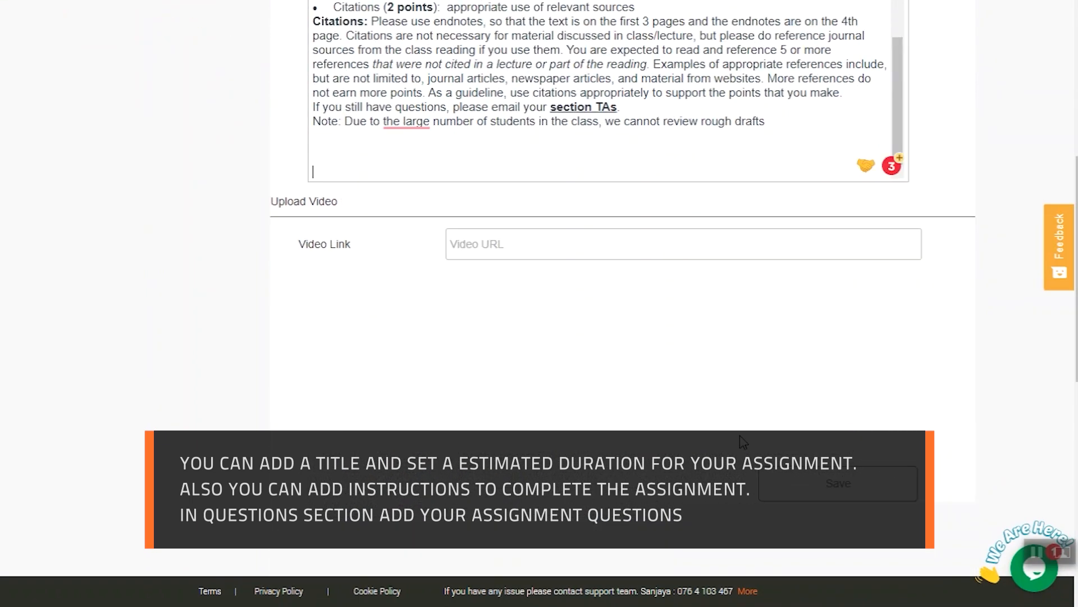
left_click(818, 487)
Add the first Assignment 01 question, about human physiological factors when developing a system for senior citizens above 60.
left_click(168, 225)
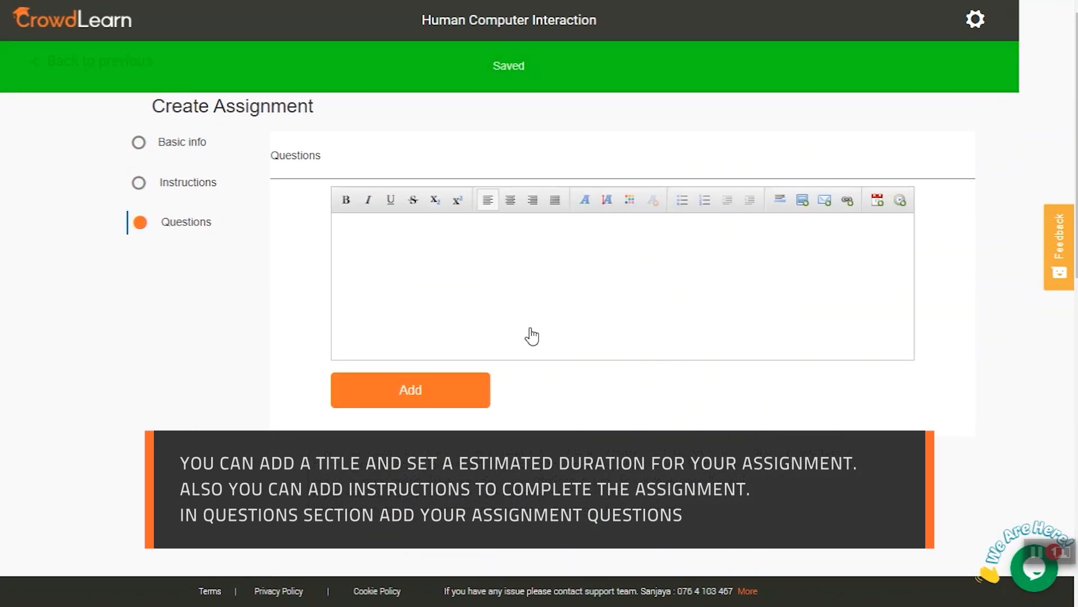
left_click(357, 233)
type("1. What human physiological factors you need to consider when you develop a system for senior citizens (Age above 60)? Discuss using suitable examples.")
left_click(410, 390)
scroll(632, 391, "down", 4)
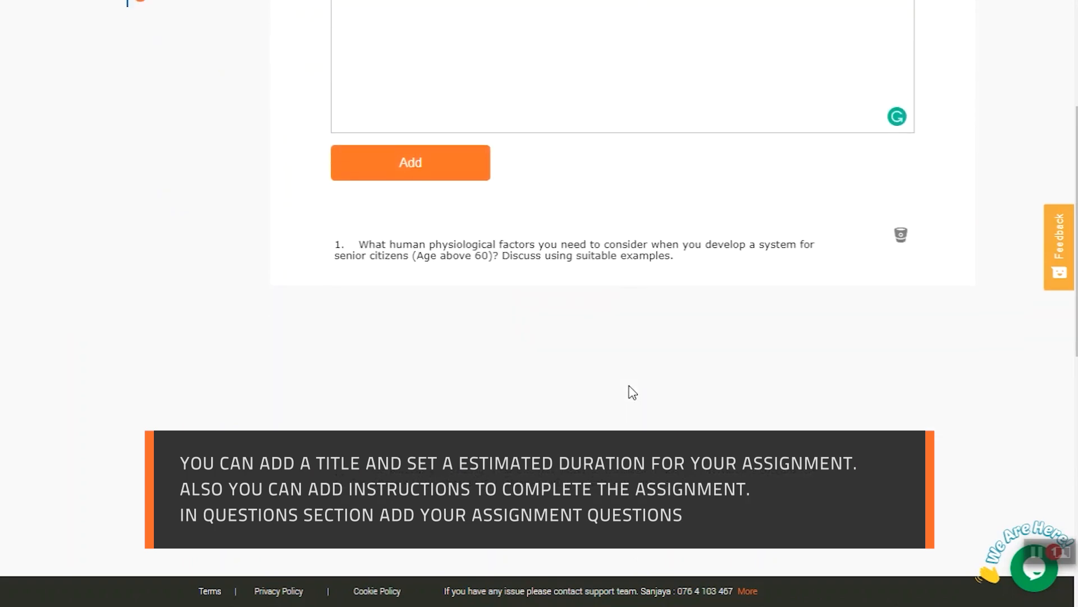
Add the assignment questions on users' cognitive aspects in system design and on improving learnability, and return to the curriculum.
scroll(632, 392, "up", 3)
left_click(376, 150)
type("What is learnability? How can you improve learnability of systems?")
left_click(411, 311)
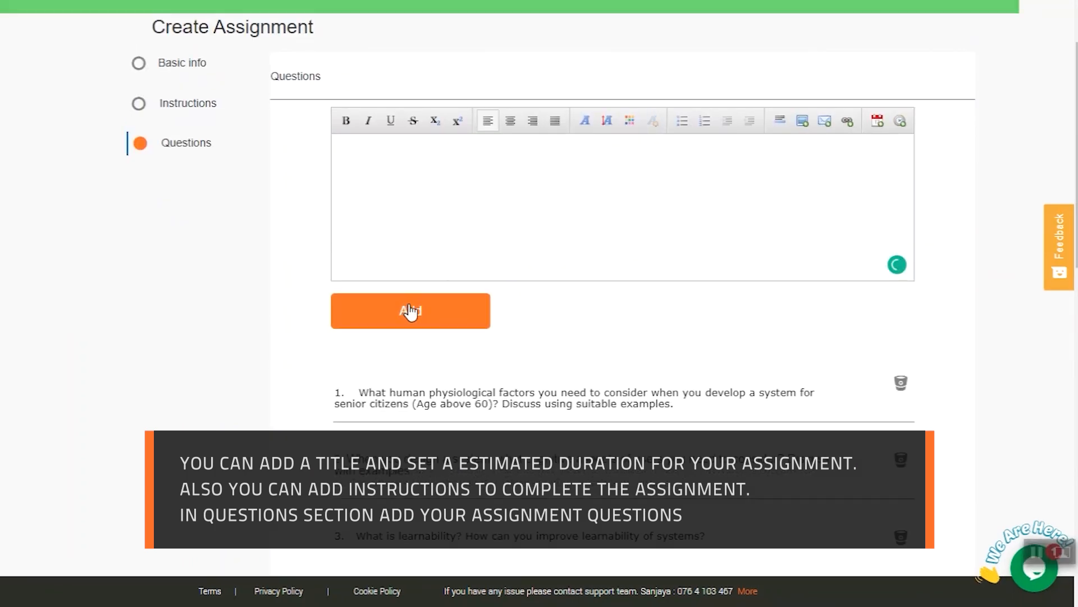
scroll(532, 311, "down", 3)
scroll(525, 315, "up", 5)
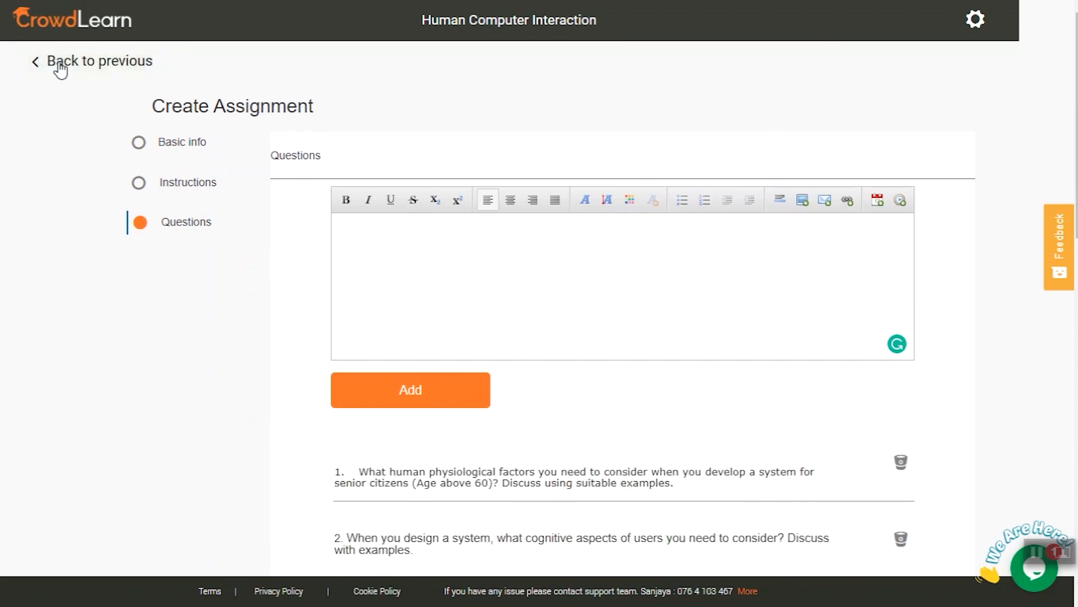
left_click(60, 61)
Add an open book exam titled "Open Book Exam" to the Introduction section.
scroll(682, 284, "down", 7)
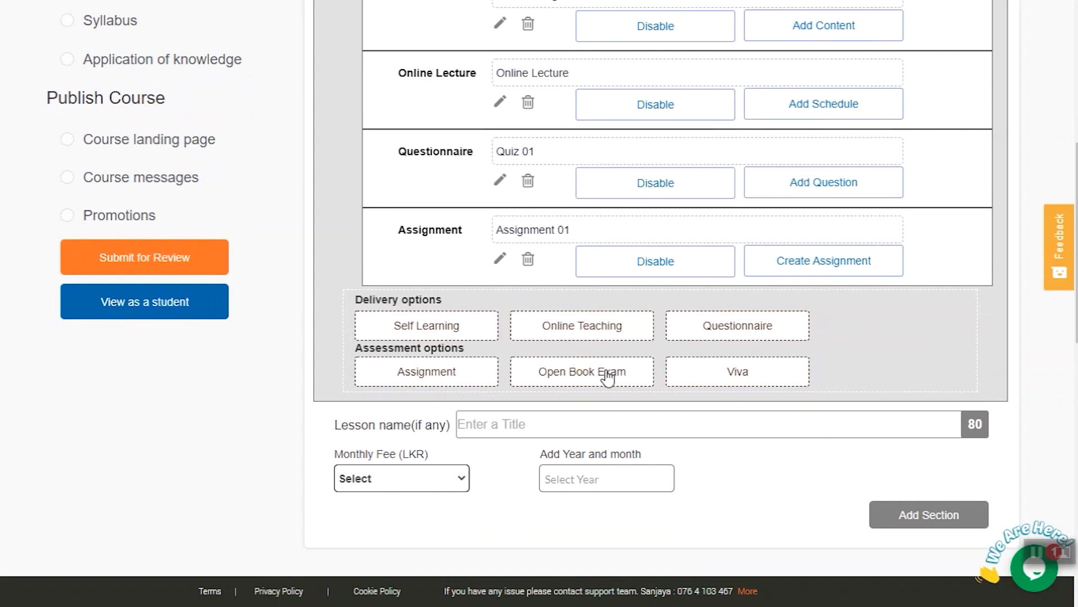
left_click(607, 378)
left_click(607, 330)
type("O")
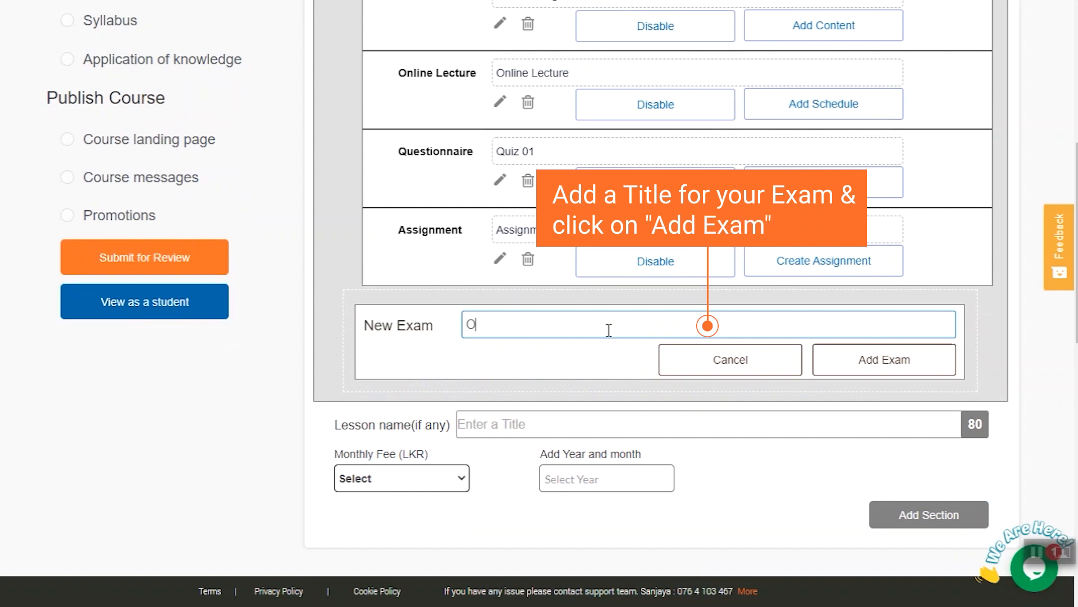
type("pen Book Exam")
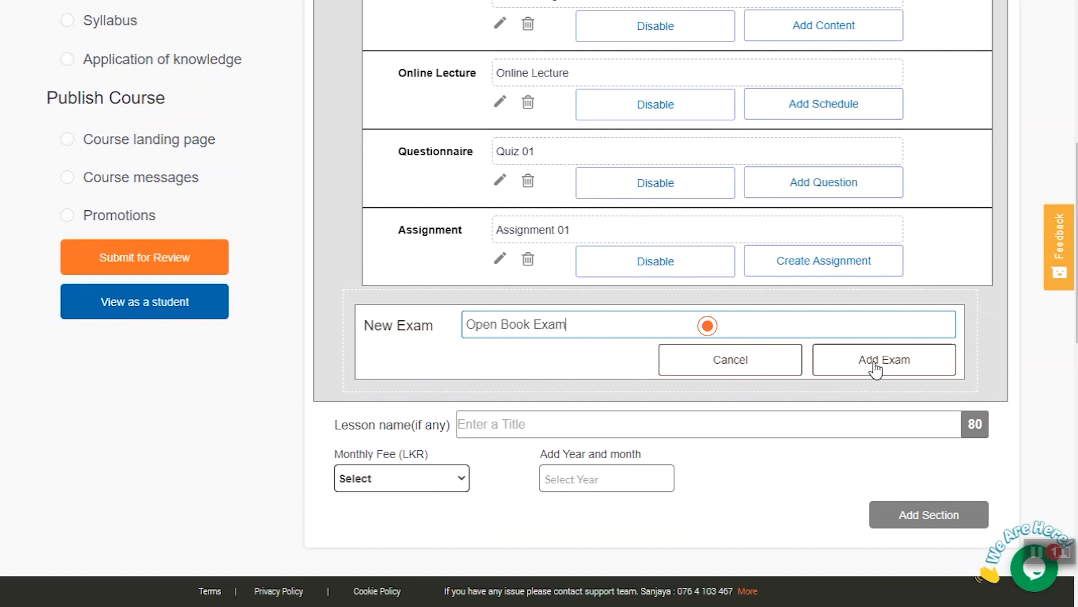
left_click(876, 365)
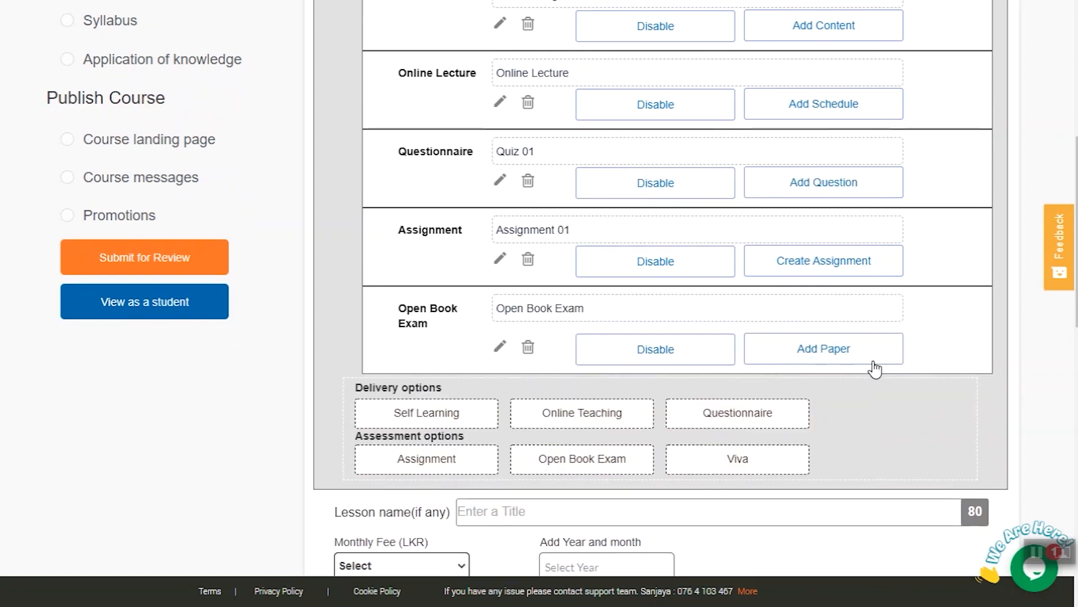
Schedule the open book exam for 2/18/2021 at 14:00 with a duration of 60 minutes and save.
left_click(831, 353)
left_click(345, 296)
left_click(463, 425)
left_click(520, 303)
left_click(448, 376)
left_click(606, 301)
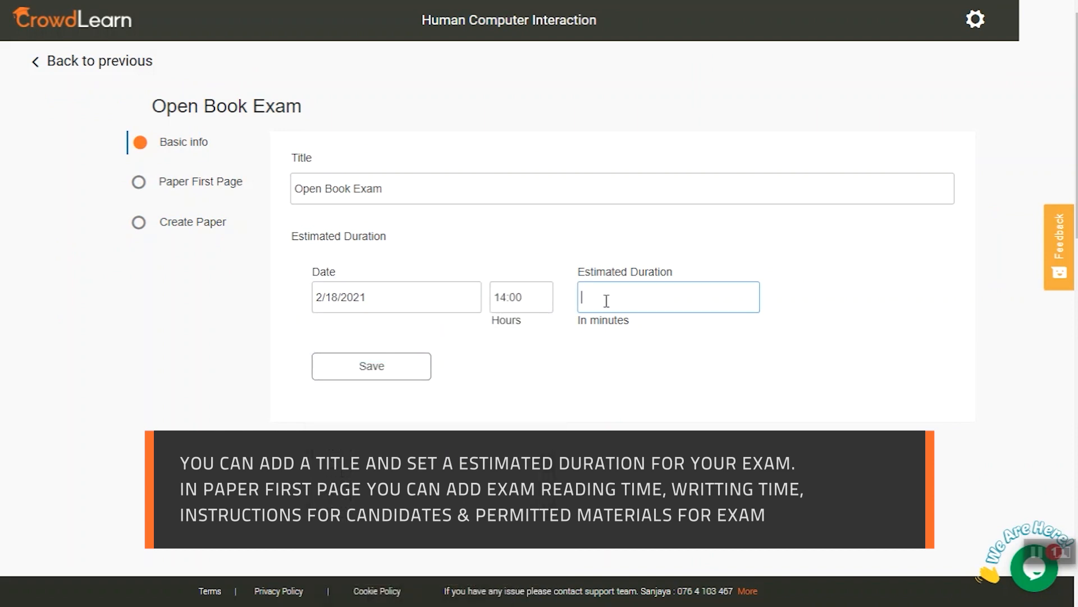
left_click(371, 366)
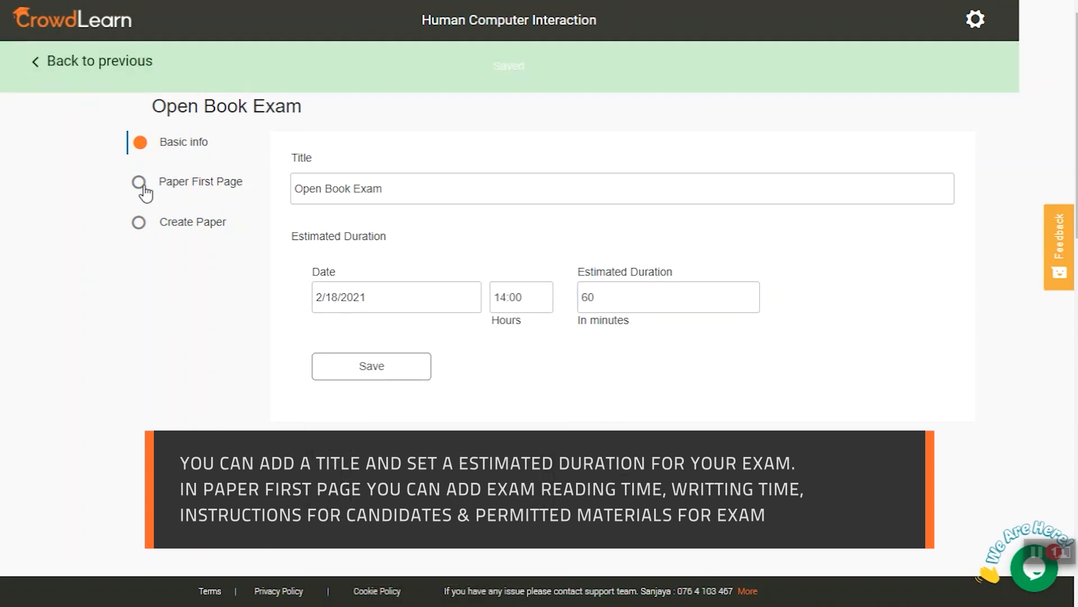
Set the exam paper's first page to 10 minutes reading time, 50 minutes writing time and 60 minutes total duration.
left_click(140, 186)
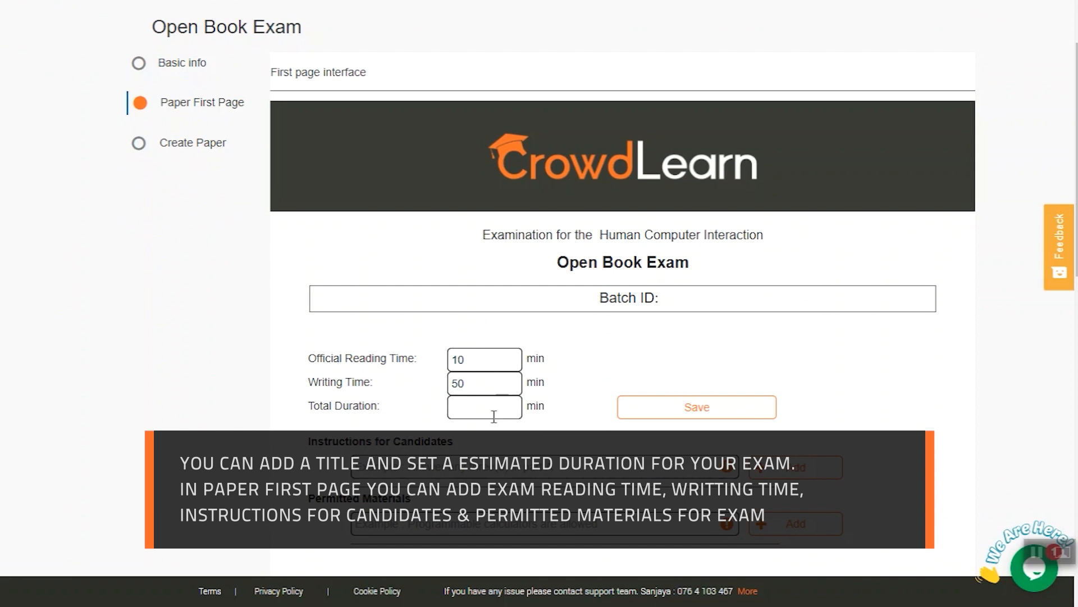
type("0")
scroll(504, 388, "down", 2)
Add the candidate instruction "Answer all questions" and the permitted materials entry "Not any materials required" to the paper's first page.
type("Answer all questions")
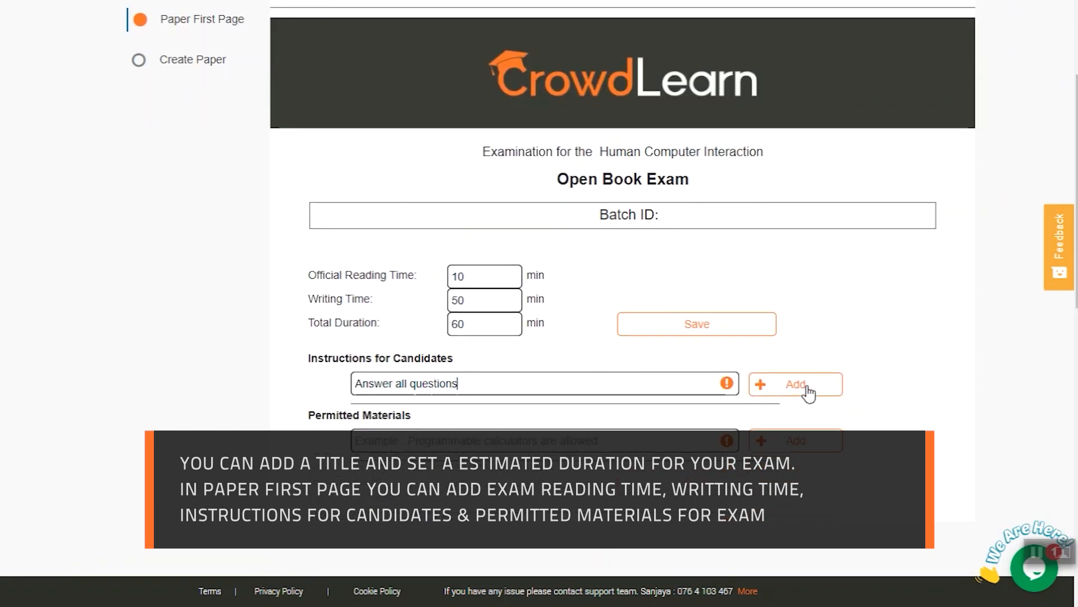
left_click(807, 386)
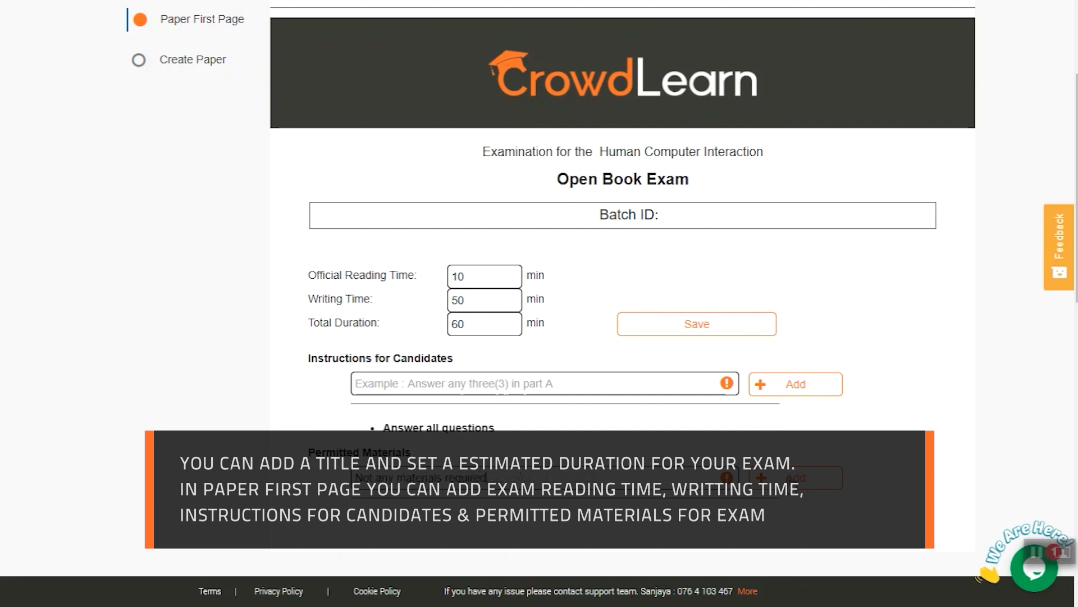
scroll(602, 477, "down", 3)
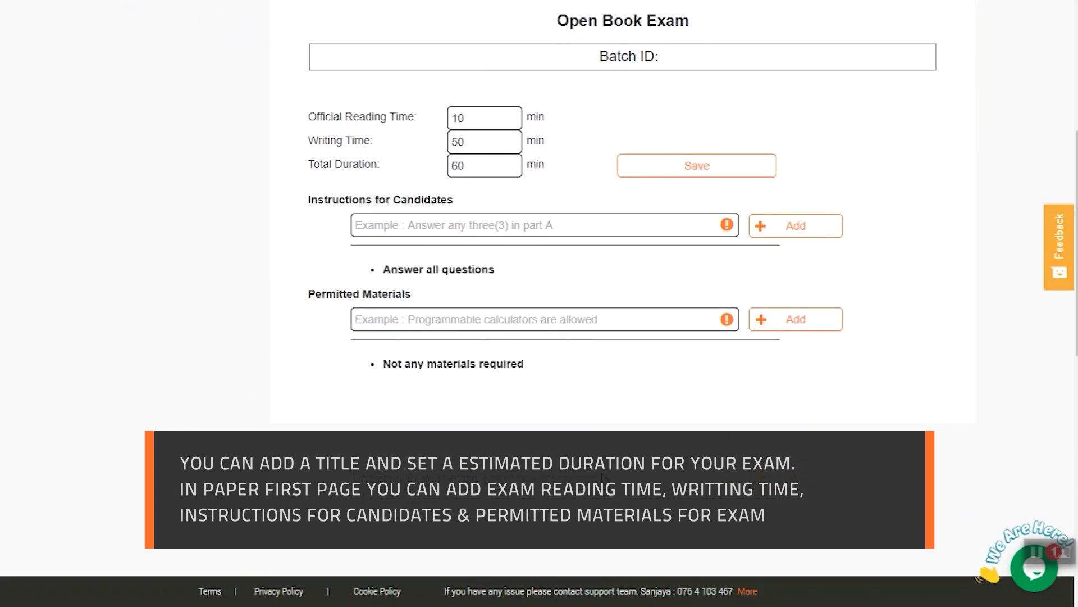
scroll(544, 397, "up", 6)
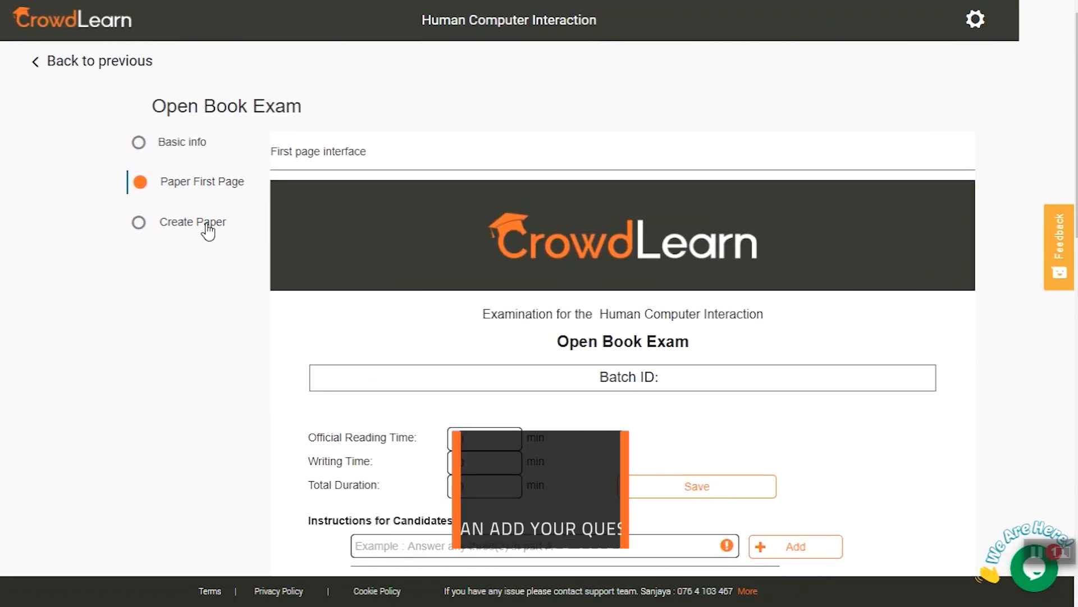
Start creating the exam paper by adding question Q1 with the reference "Questions".
left_click(208, 225)
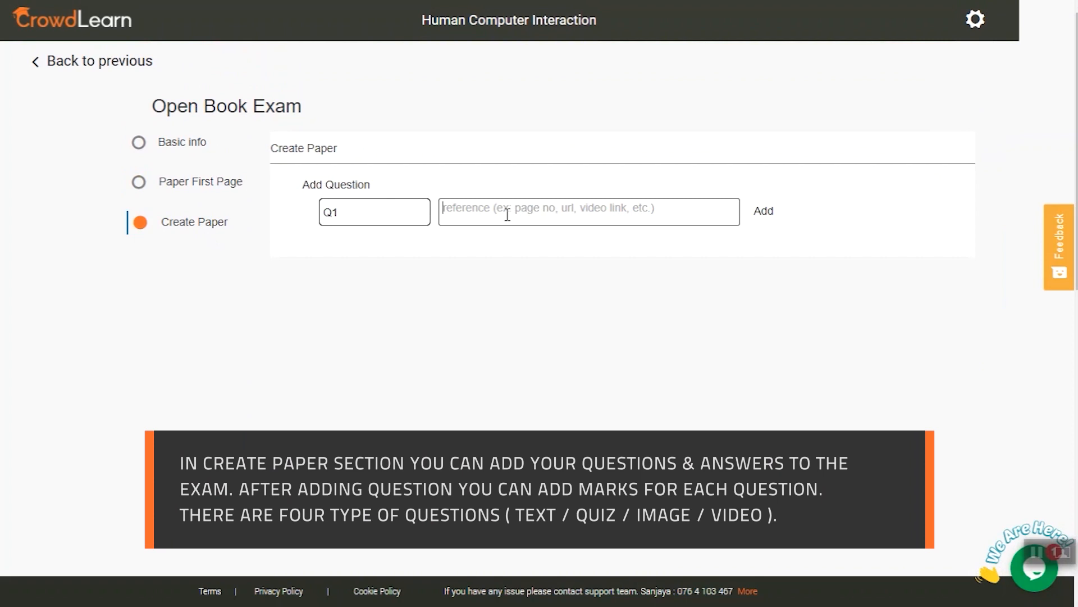
type("Questions")
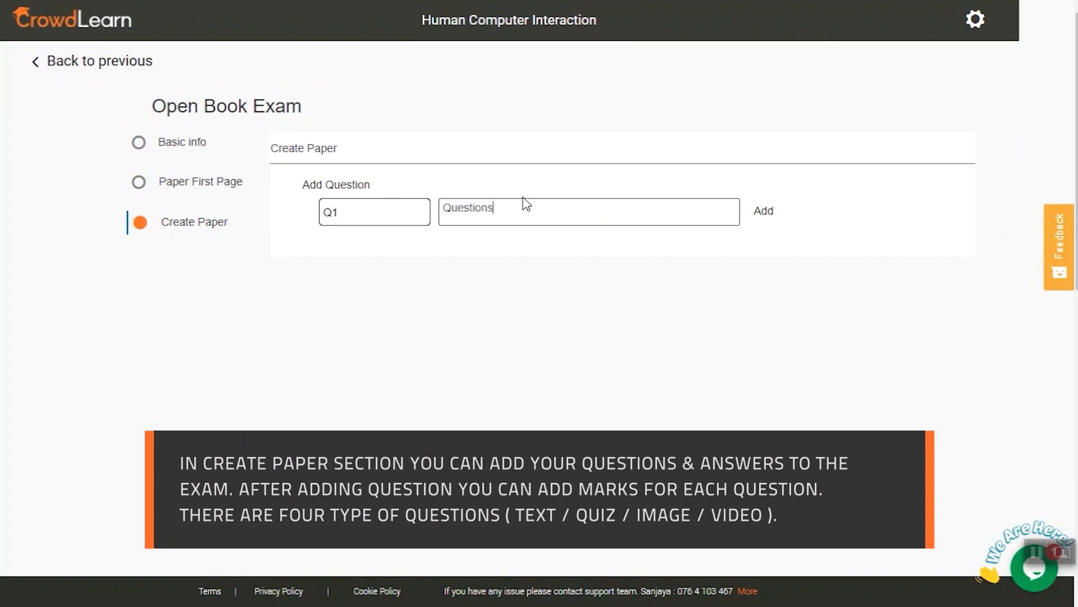
left_click(765, 212)
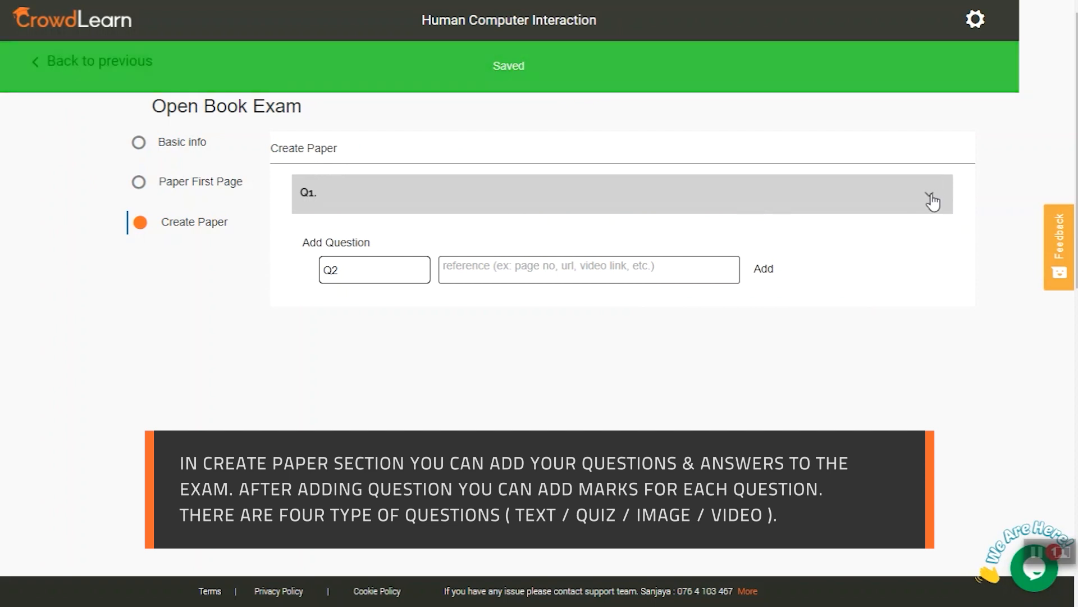
Add three 20-mark text questions under Q1 on physiological factors, cognitive aspects and intermittent users, and return to the curriculum.
left_click(929, 197)
scroll(535, 371, "down", 1)
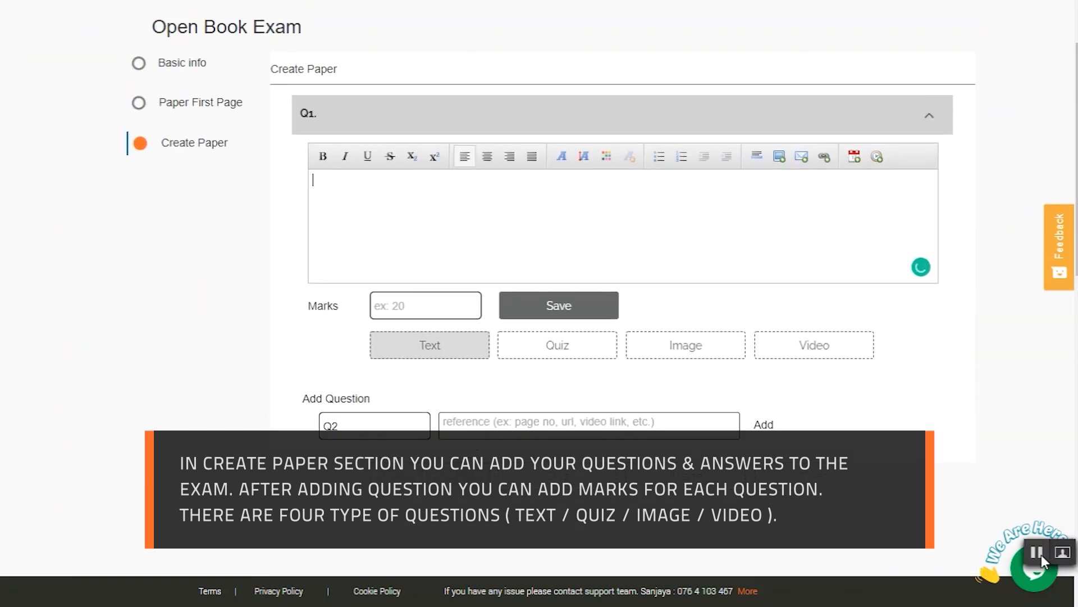
type("01. What human physiological factors you need to consider when you develop a system for senior citizens (Age above 60)? Discuss using suitable examples.  (10 Mark)")
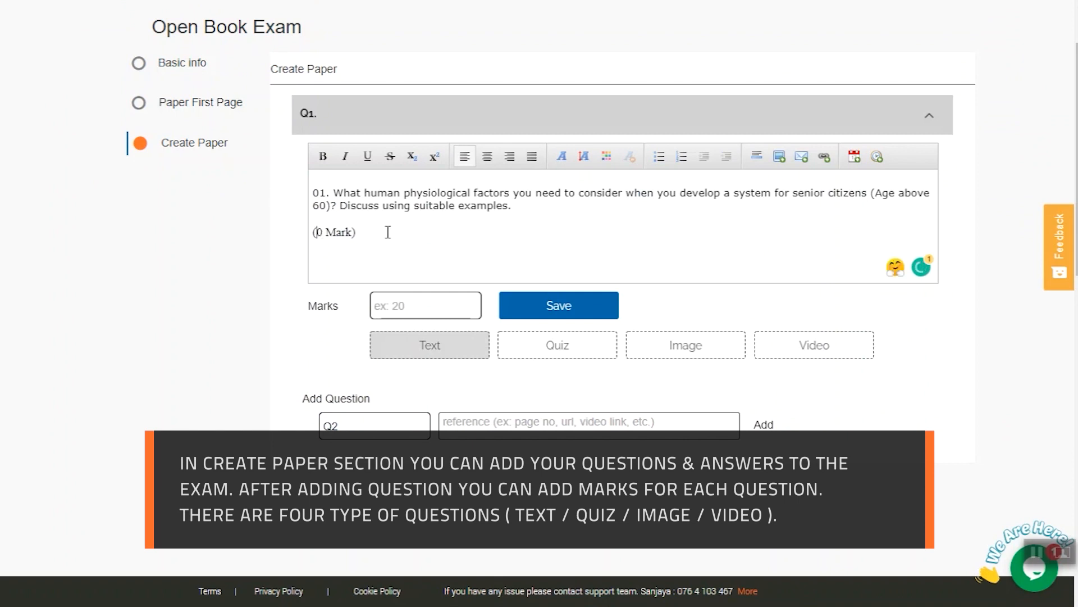
left_click(552, 304)
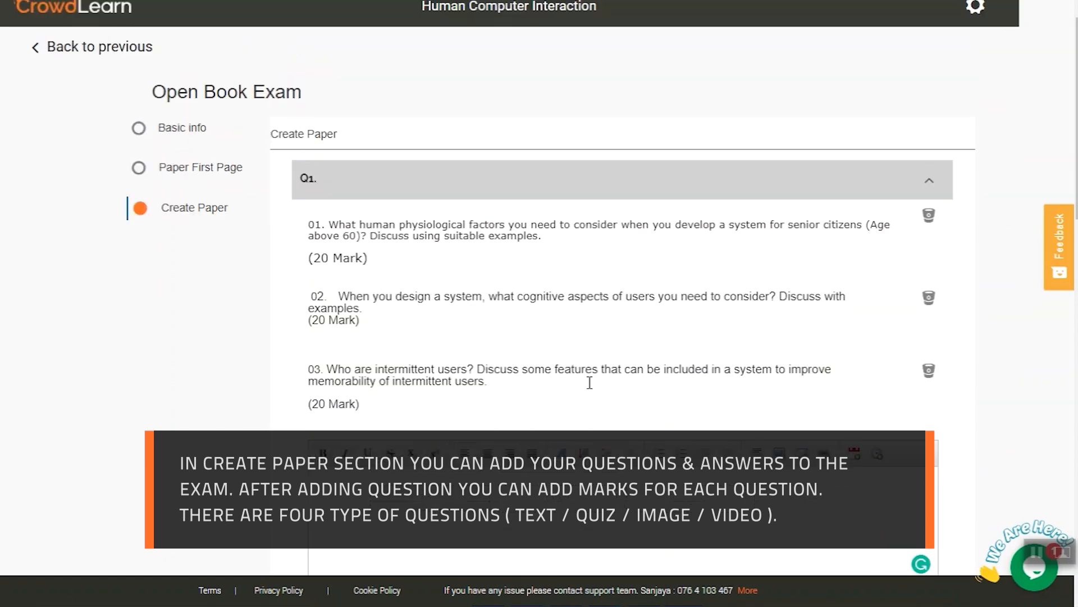
scroll(588, 381, "down", 5)
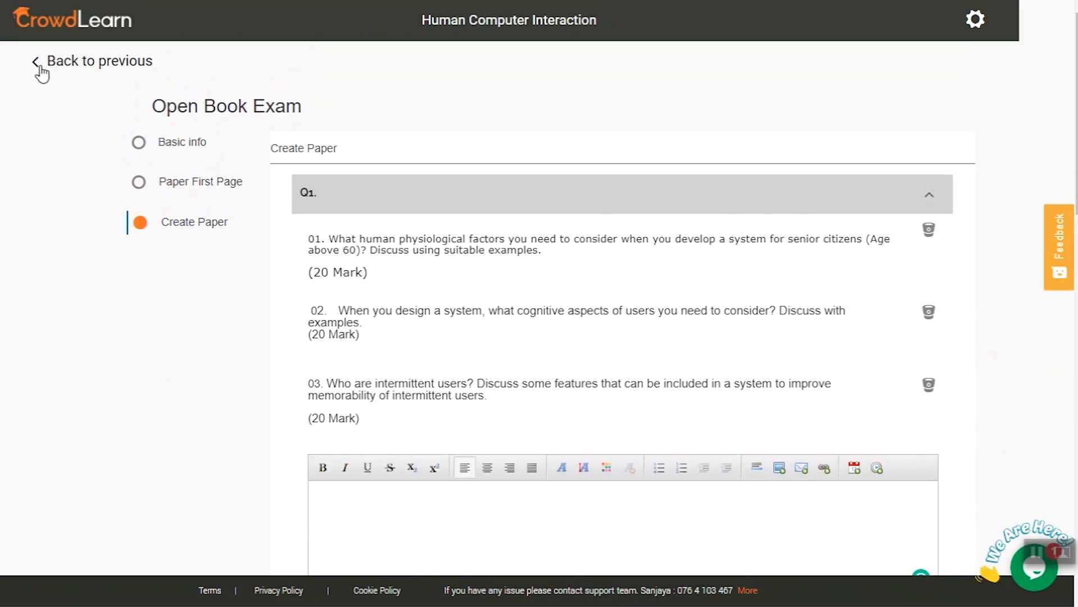
left_click(41, 68)
Add a viva titled "Viva" to the Introduction section.
scroll(401, 263, "down", 8)
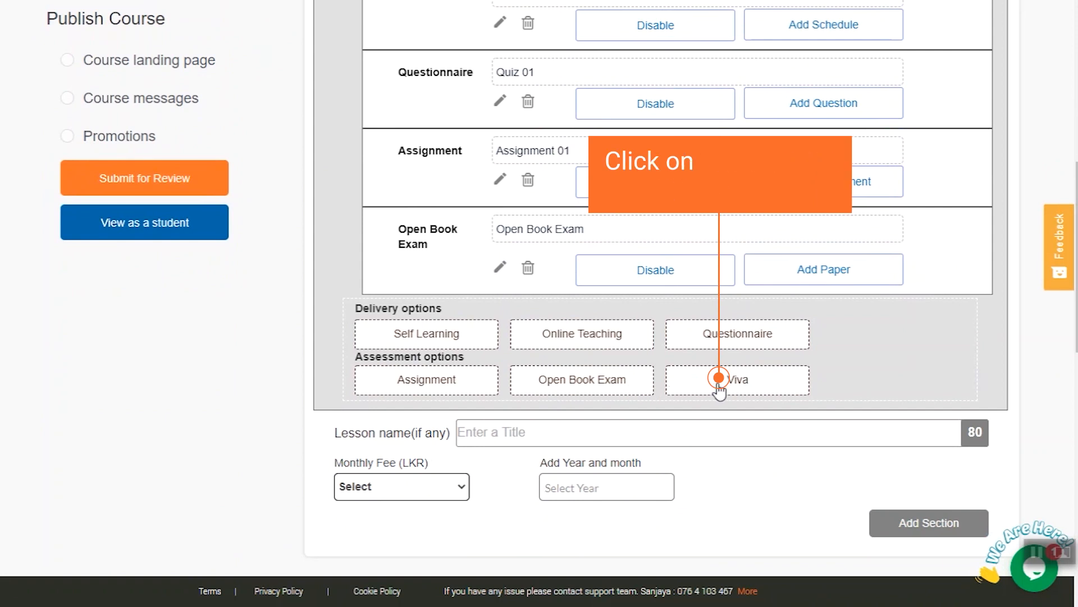
left_click(720, 388)
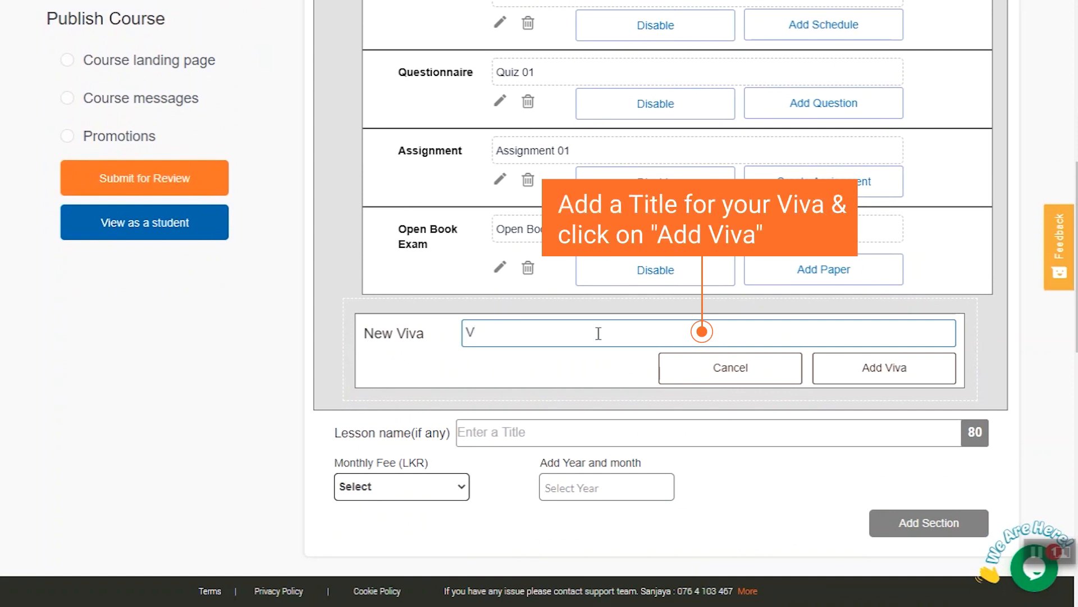
left_click(892, 371)
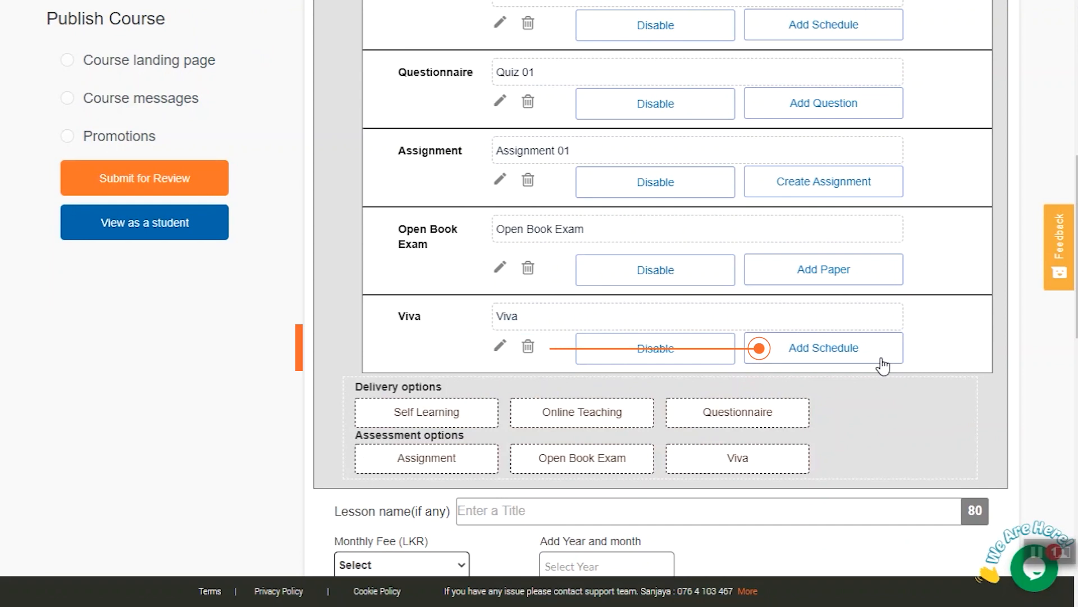
Book the viva for Feb 19, 2021 from 10:00 to 16:00 using Crowdlearn Video Conferencing, save it and close the booking window.
left_click(840, 354)
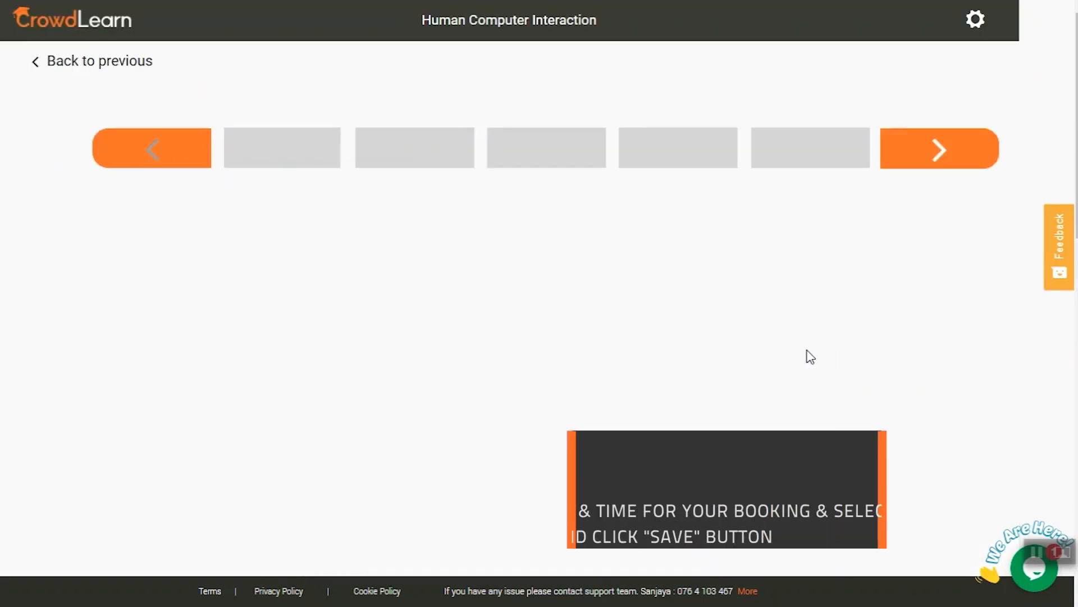
scroll(655, 371, "down", 3)
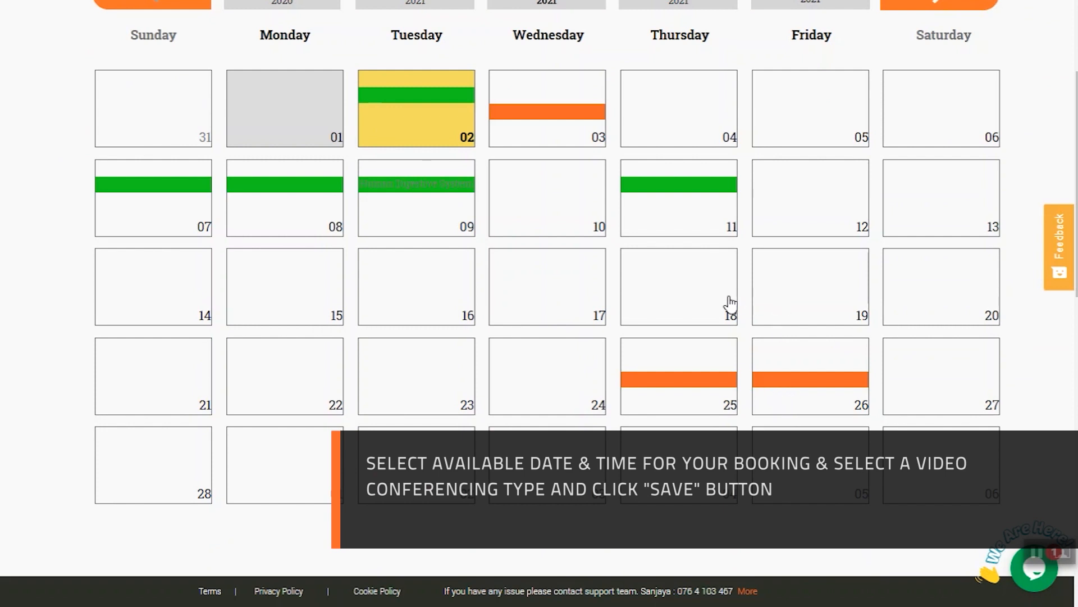
left_click(802, 301)
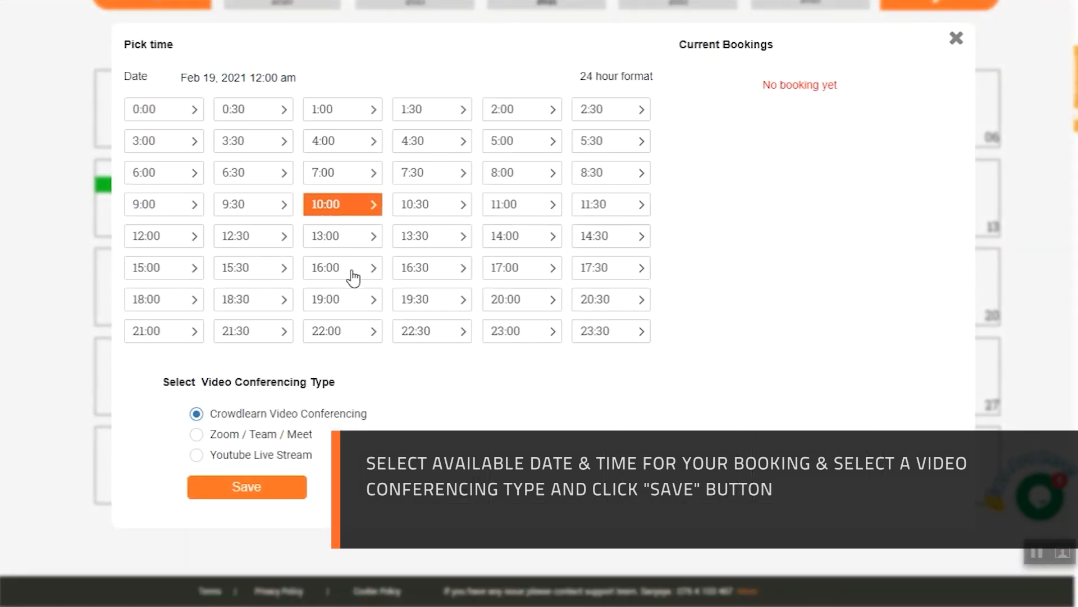
left_click(353, 275)
left_click(250, 487)
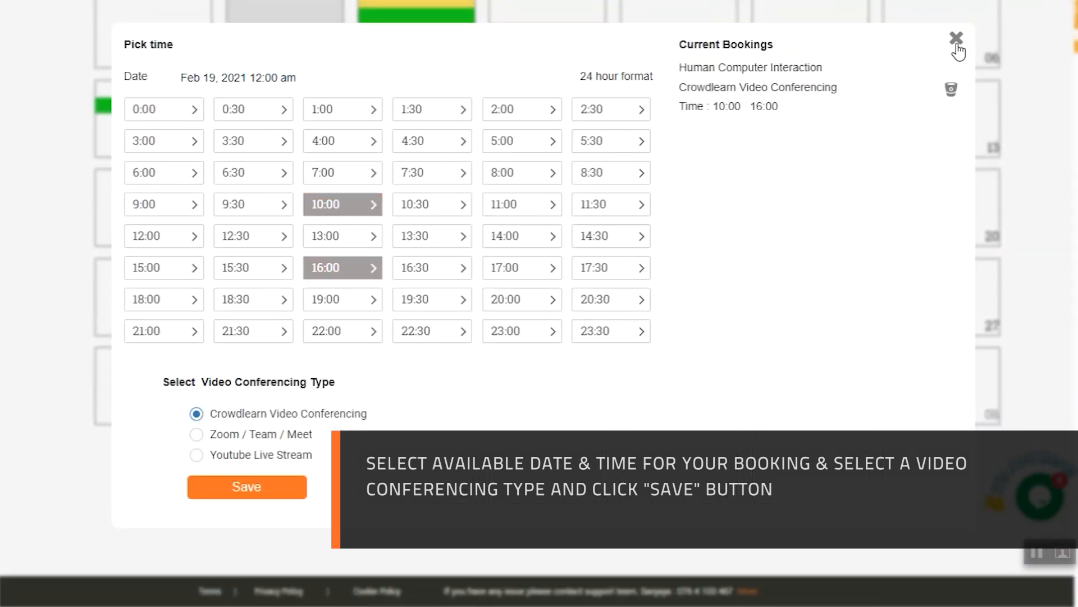
left_click(956, 39)
scroll(832, 229, "up", 4)
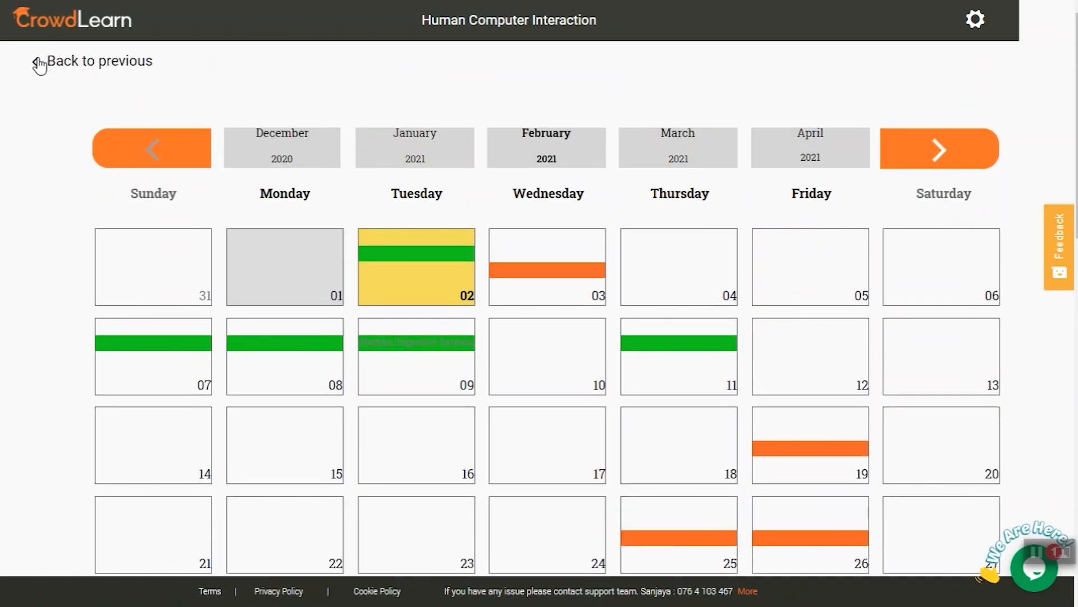
Leave the viva booking calendar and open the class's Syllabus page.
left_click(40, 65)
scroll(616, 353, "down", 4)
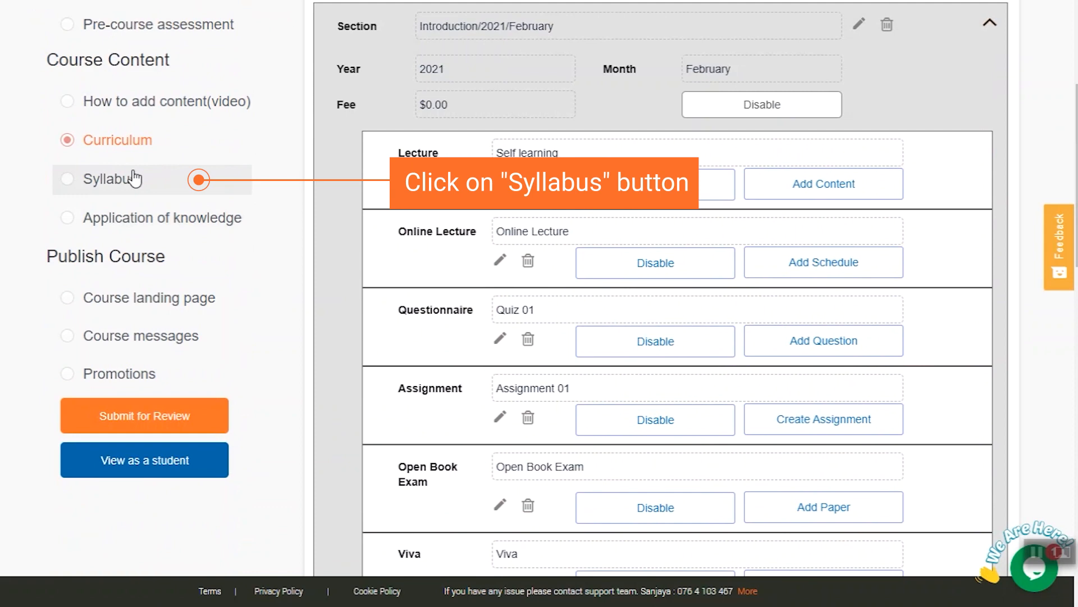
left_click(134, 179)
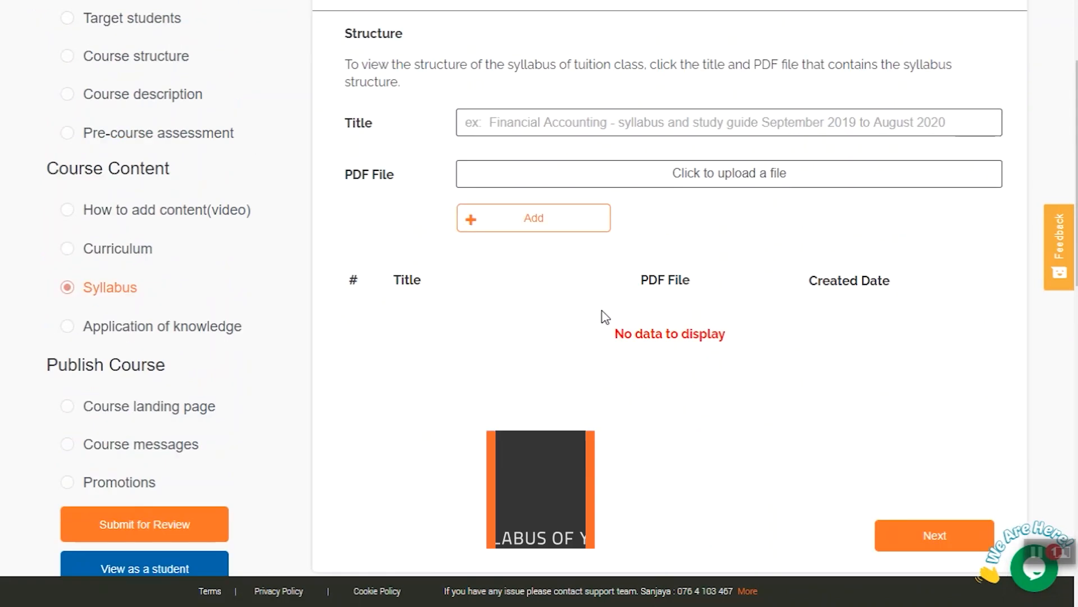
Add a syllabus entry titled "Syllabus" with the file Syllabus.doc and continue to the Application of knowledge page.
left_click(588, 254)
type("Syllabus")
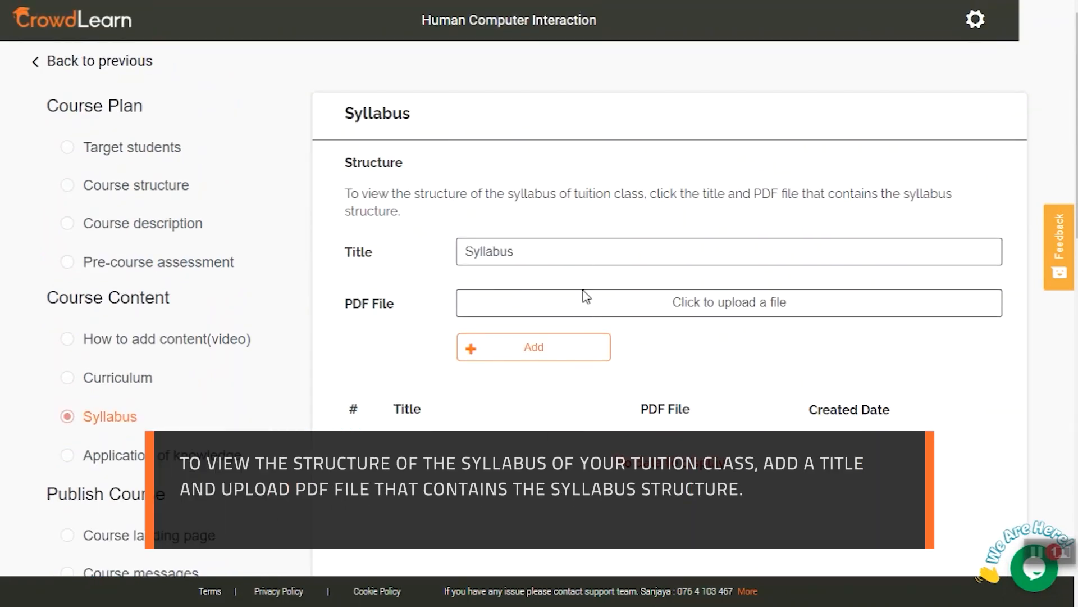
left_click(586, 296)
scroll(287, 133, "down", 3)
left_click(242, 230)
left_click(402, 296)
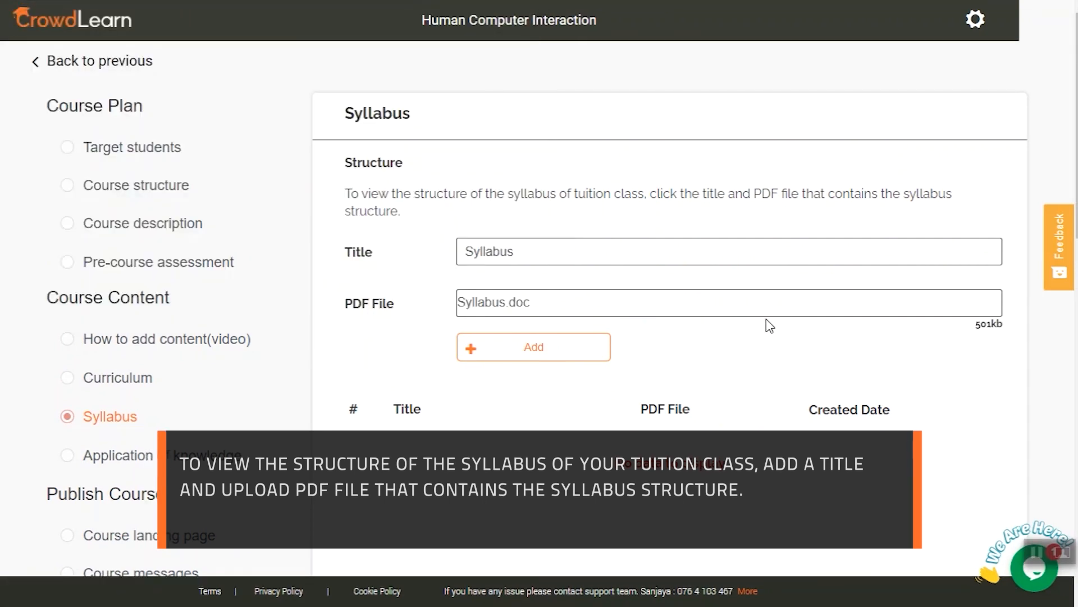
scroll(861, 390, "down", 4)
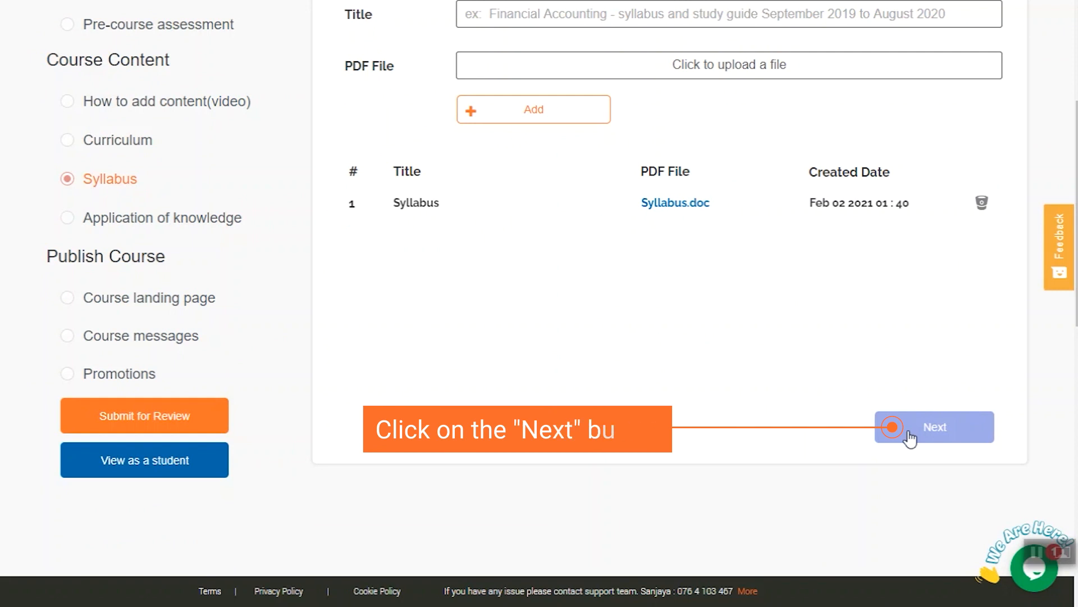
left_click(910, 437)
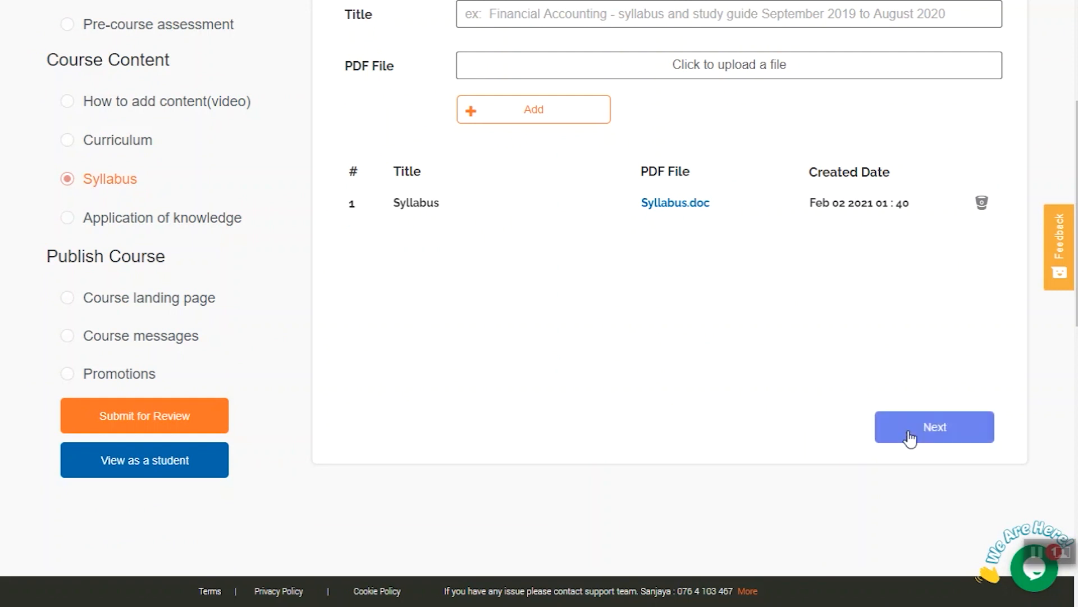
Paste the text on where HCI came from into the Application of knowledge content and continue to the course landing page.
scroll(596, 357, "up", 4)
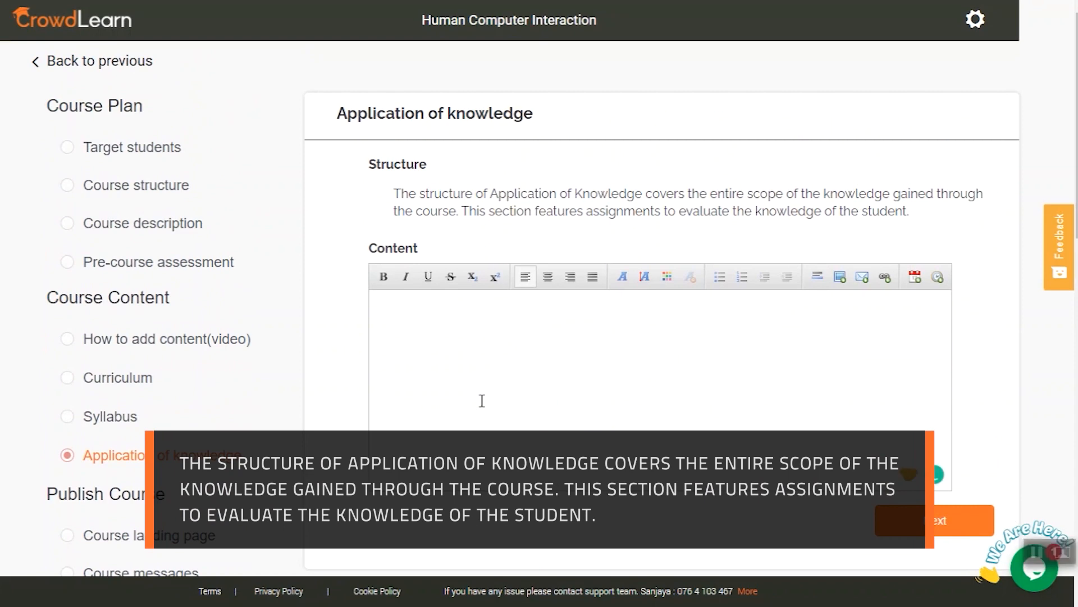
key("ctrl+v")
scroll(399, 312, "down", 5)
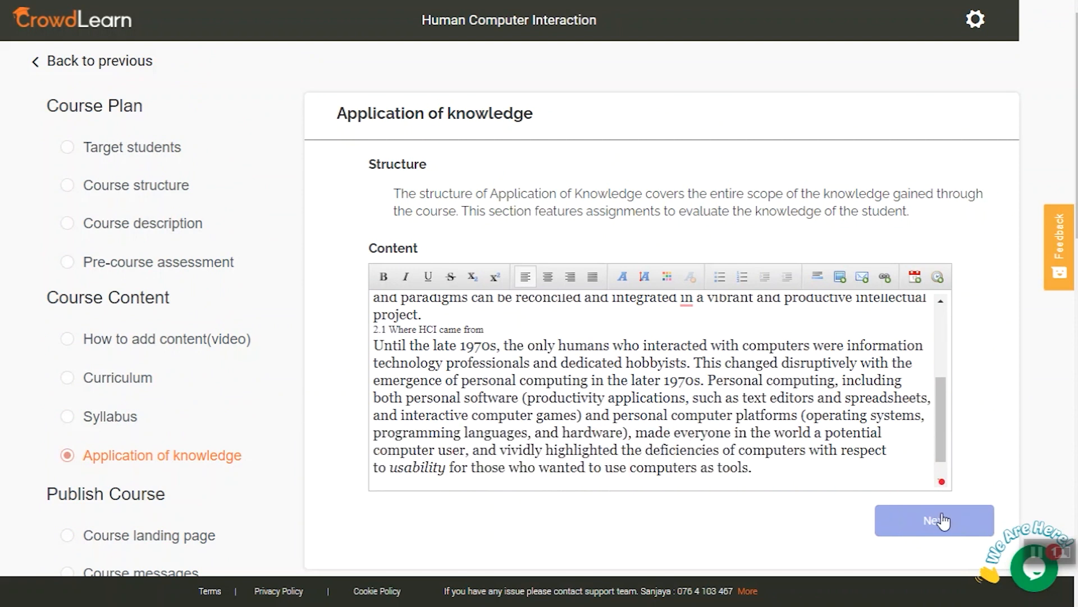
left_click(943, 521)
Enter a course headline starting with "Introdu" on the course landing page.
left_click(542, 273)
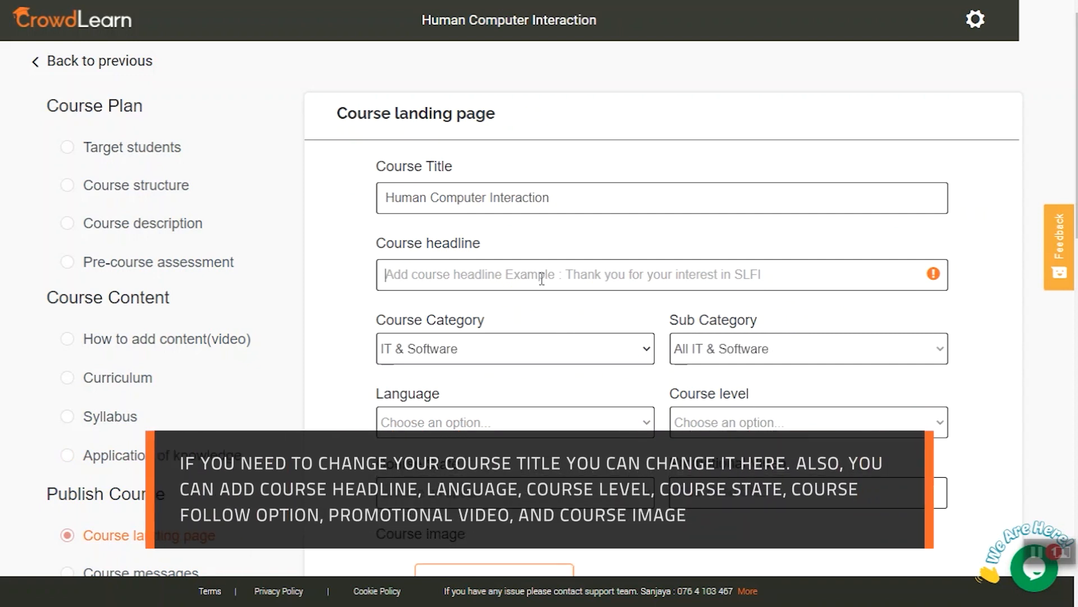
type("Introdu")
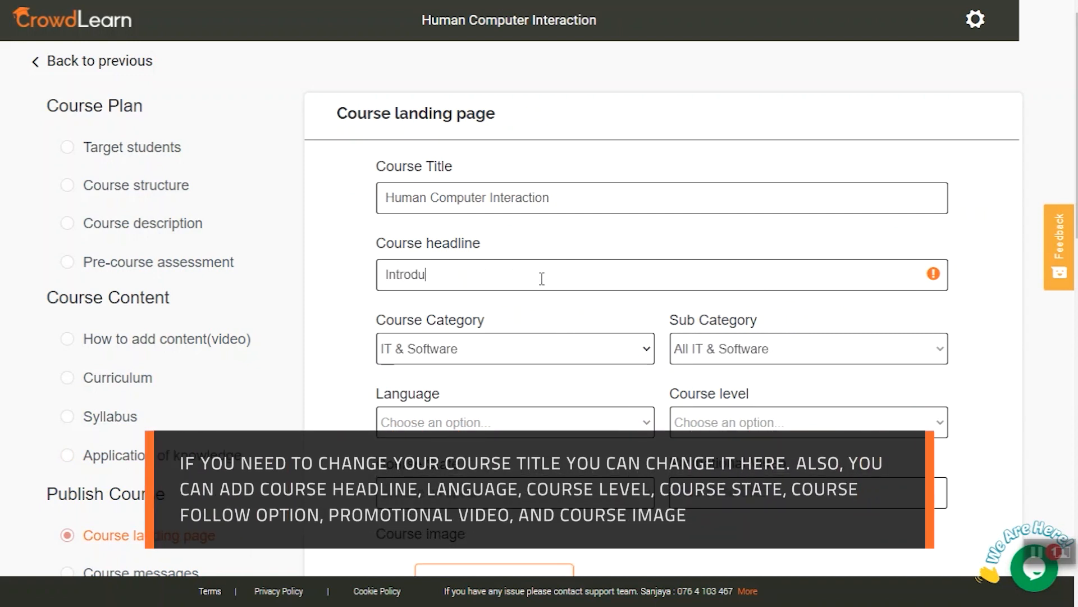